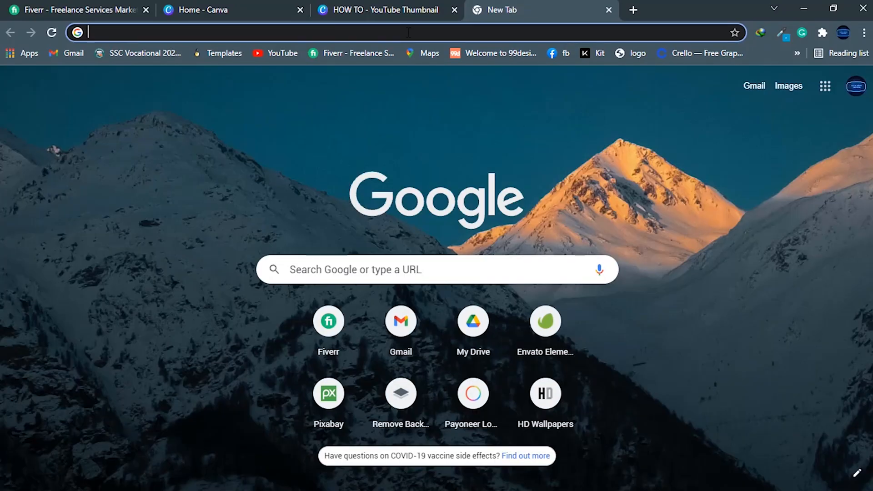
Go to Canva and create a new design of the YouTube Thumbnail type.
text(canva.)
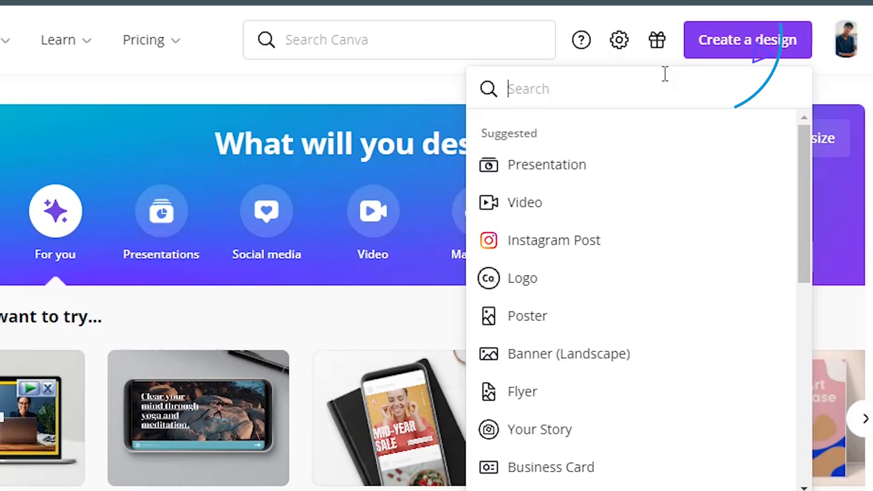
text(youtube )
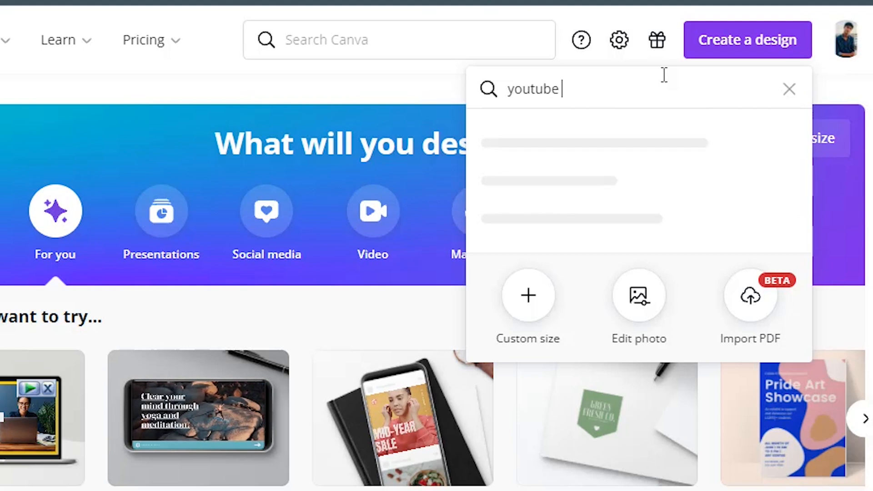
text(thumbnail)
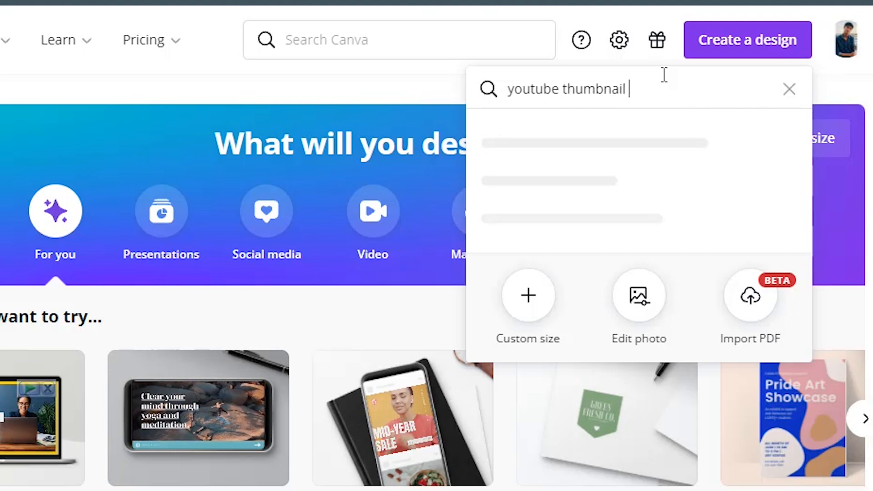
click(609, 139)
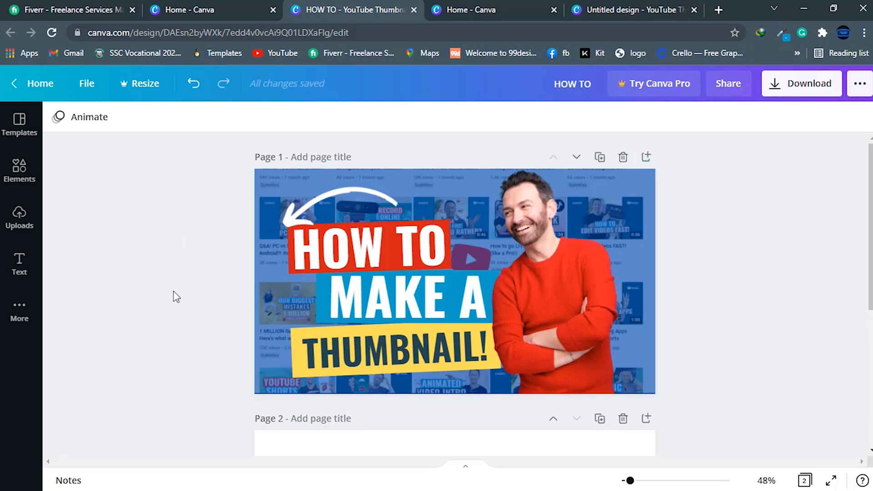
Upload thumbnail.PNG from the Downloads folder to the HOW TO design's media library.
scroll(770, 282, down, 3)
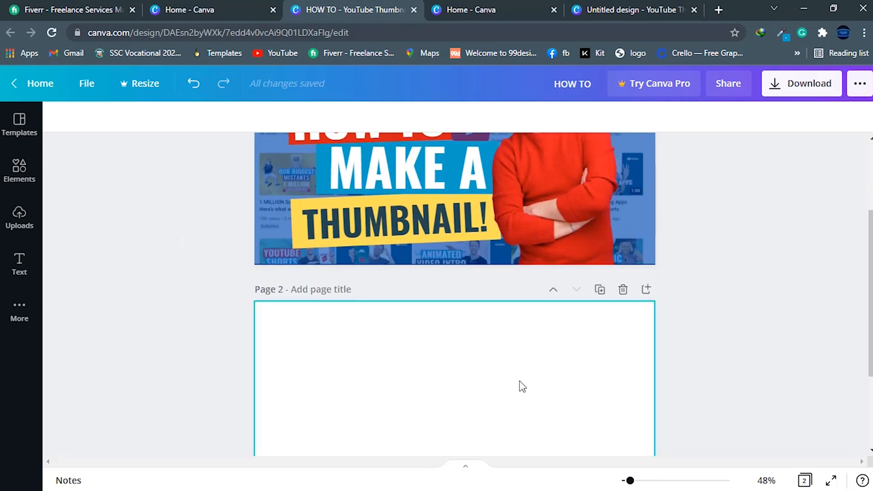
scroll(796, 344, down, 3)
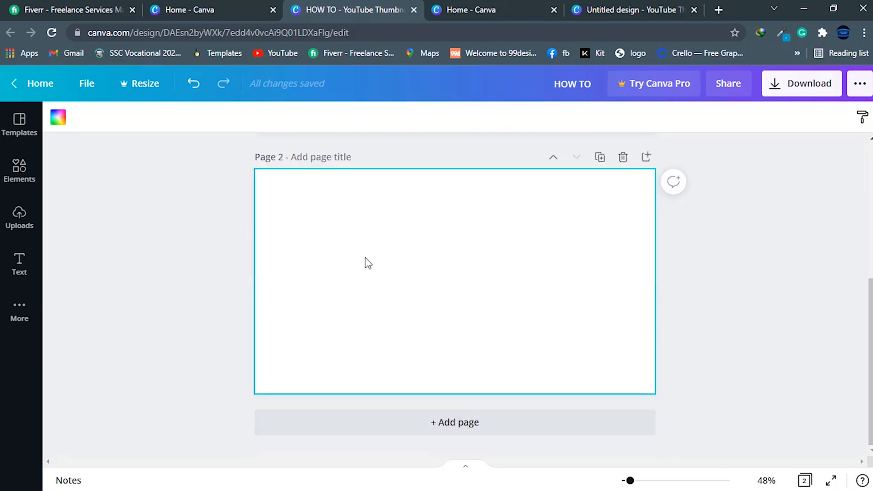
click(16, 224)
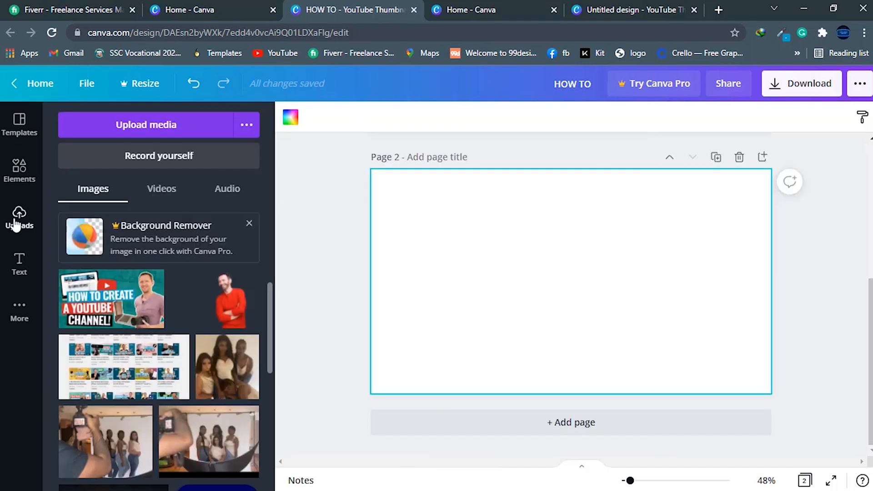
click(115, 124)
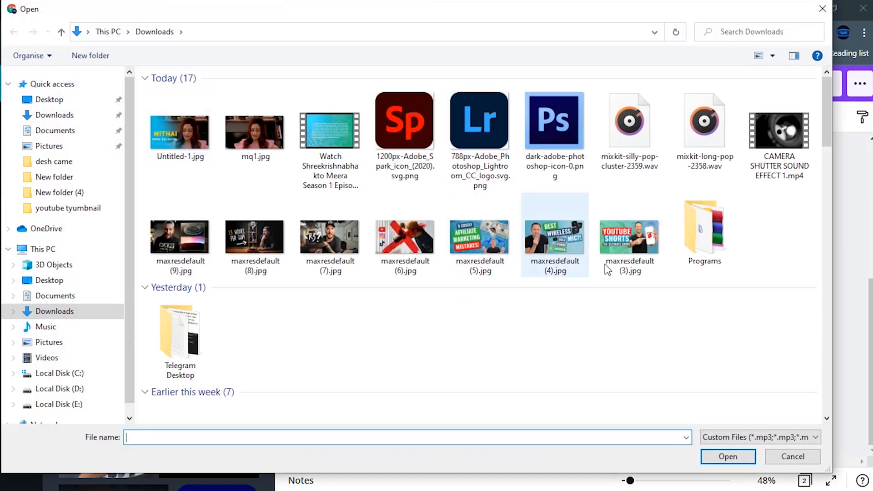
scroll(630, 241, down, 3)
click(484, 275)
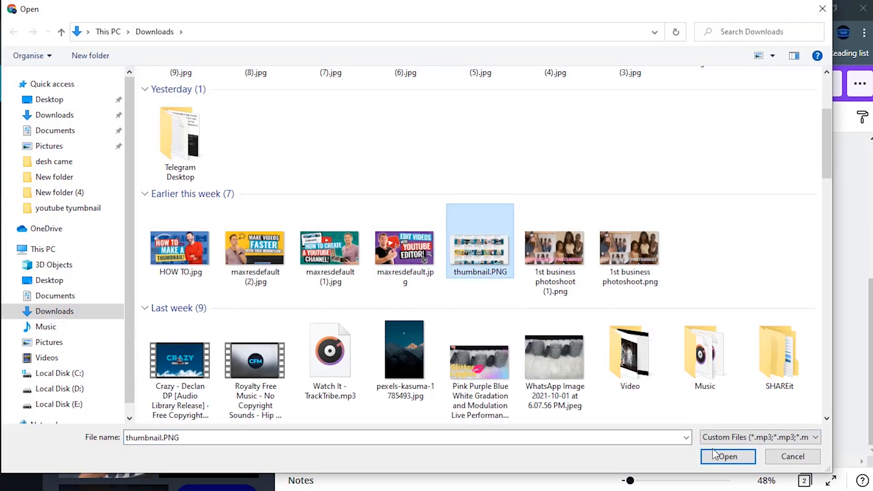
click(727, 456)
Place the uploaded screenshot of the video grid on blank page 2 and enlarge it to cover the whole page.
scroll(122, 327, down, 3)
click(127, 356)
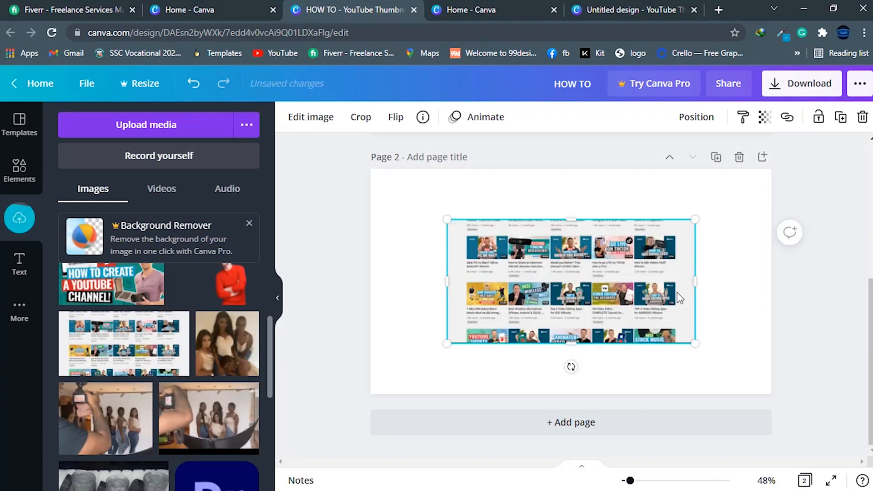
drag(448, 220, 404, 191)
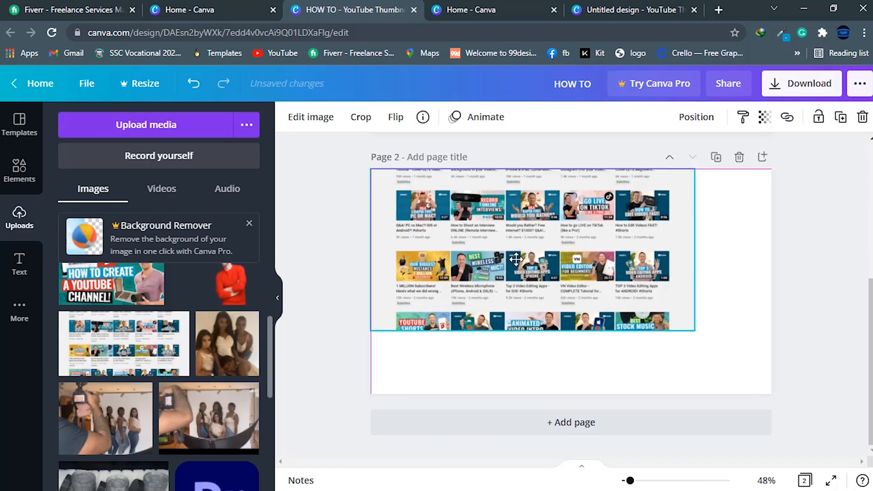
drag(694, 332, 803, 414)
drag(656, 287, 626, 287)
click(840, 311)
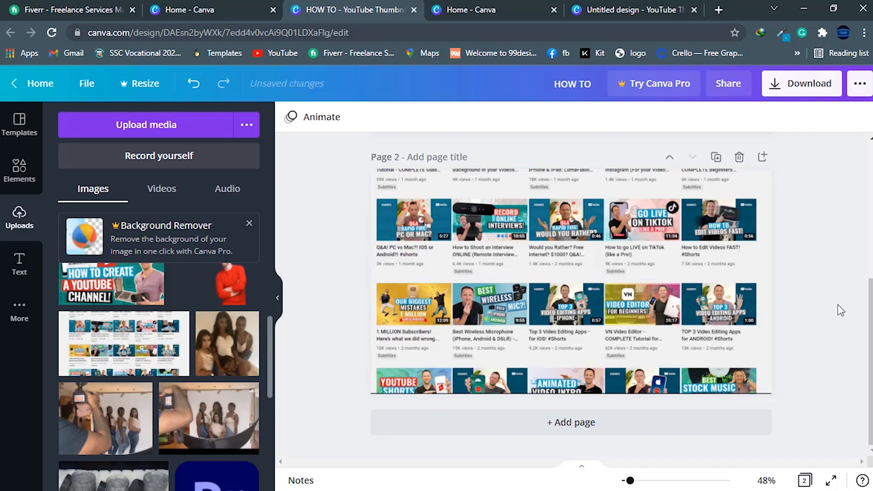
Search the elements for "shape" and add a plain square to page 2.
scroll(638, 263, up, 5)
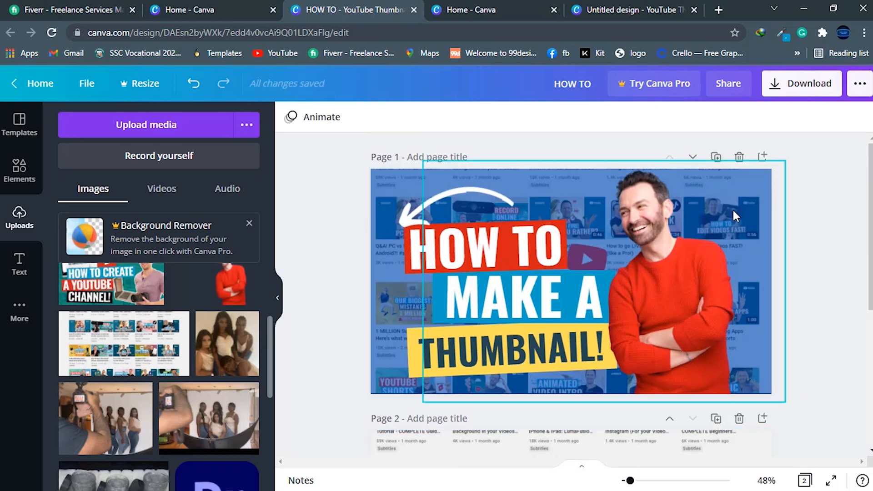
scroll(733, 210, down, 5)
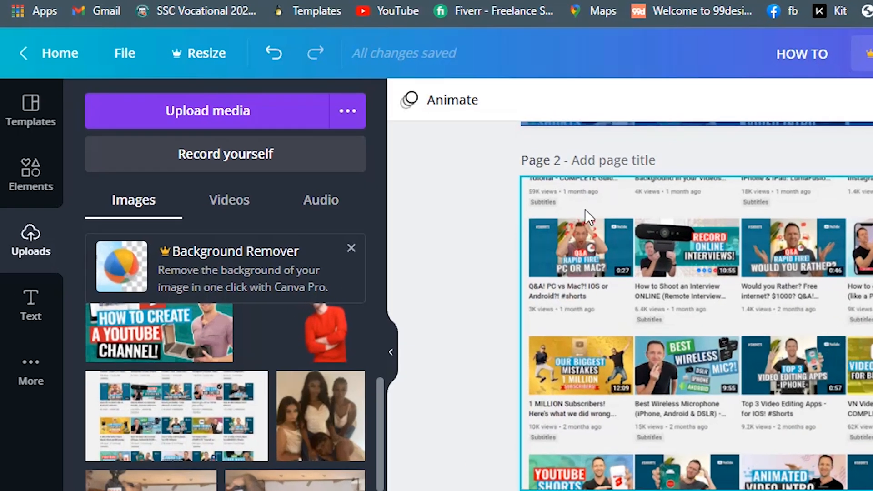
click(41, 193)
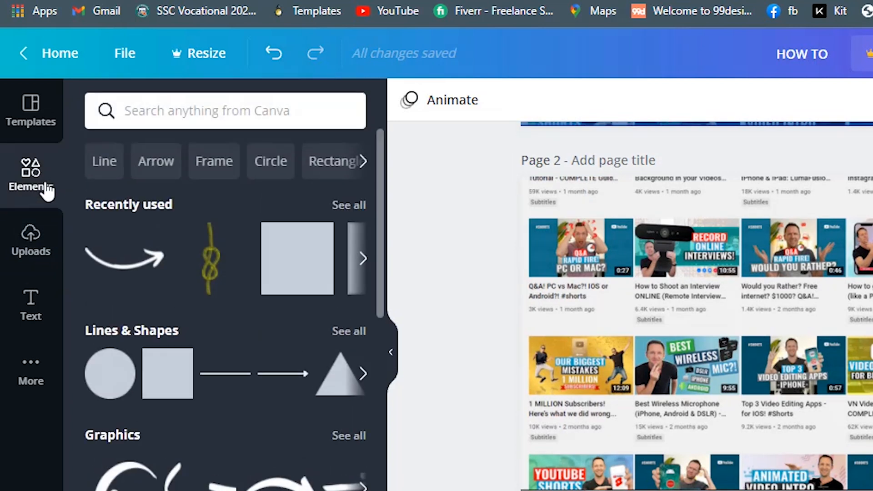
click(211, 119)
text(shape)
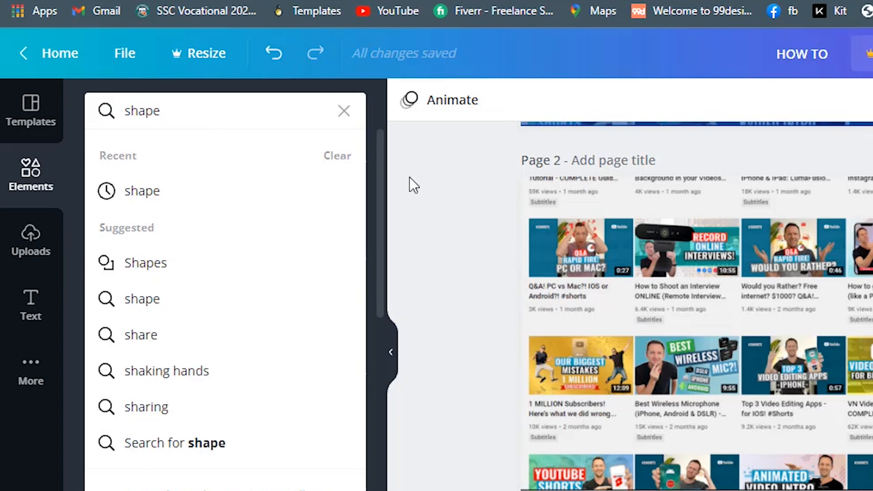
click(203, 193)
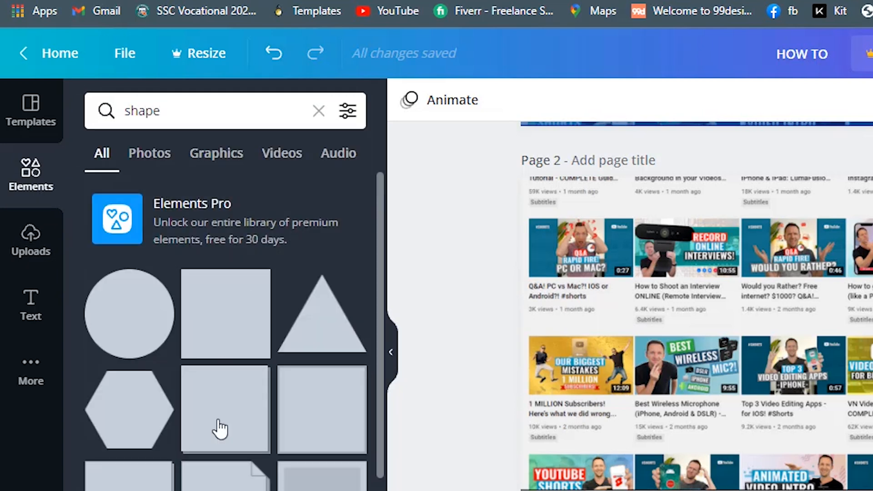
click(247, 318)
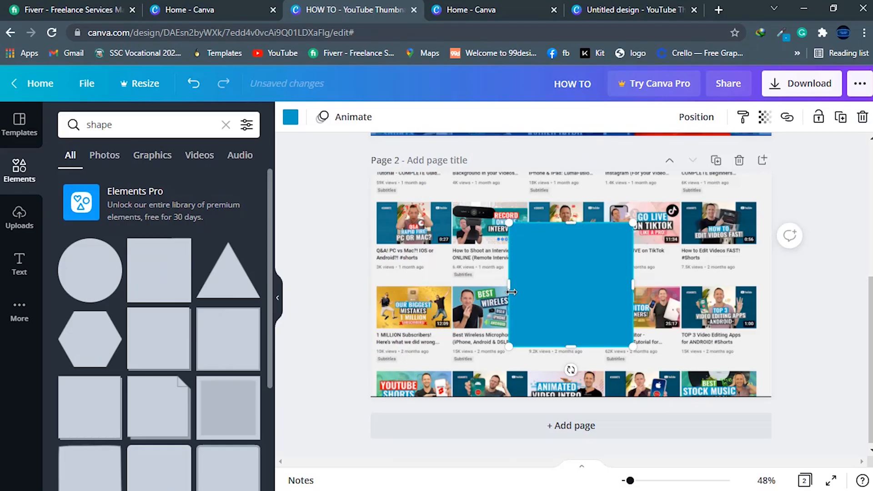
Stretch the square to all four page edges so it measures 1,280 by 720.
drag(510, 292, 371, 292)
drag(501, 223, 496, 172)
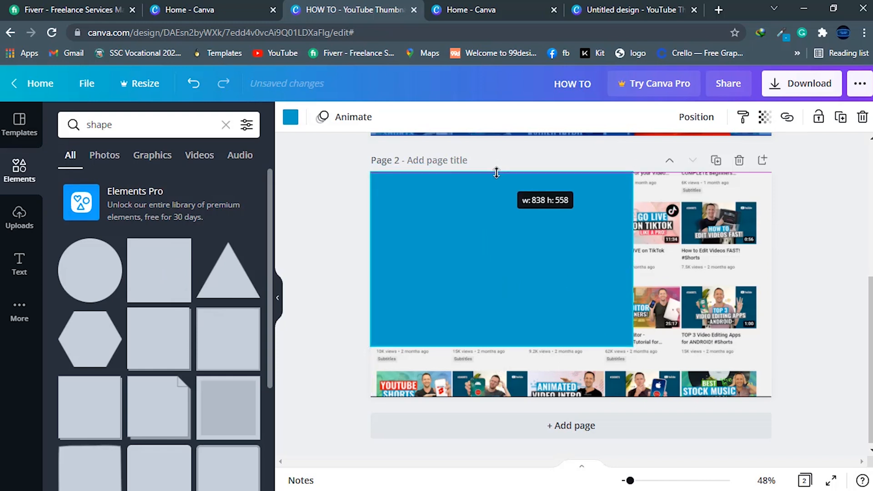
drag(502, 347, 500, 397)
drag(633, 282, 774, 283)
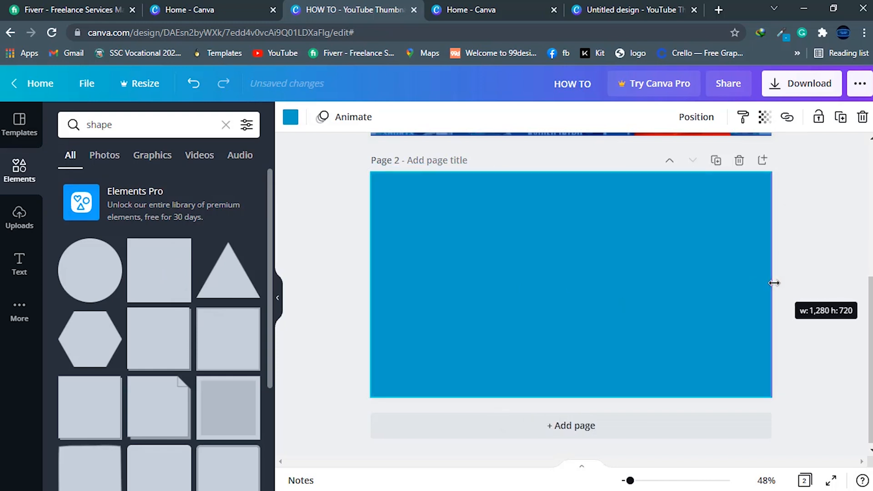
Recolor the full-page rectangle dark blue and set its transparency to 56.
scroll(594, 286, up, 3)
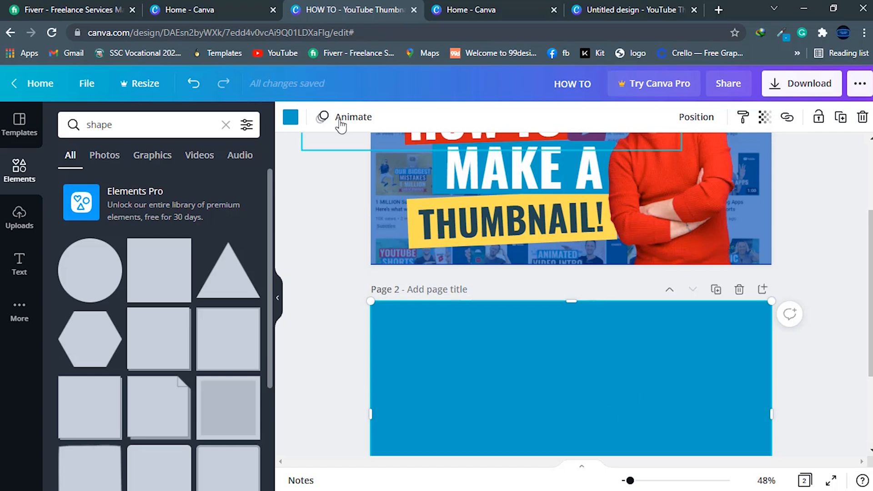
click(290, 117)
click(245, 443)
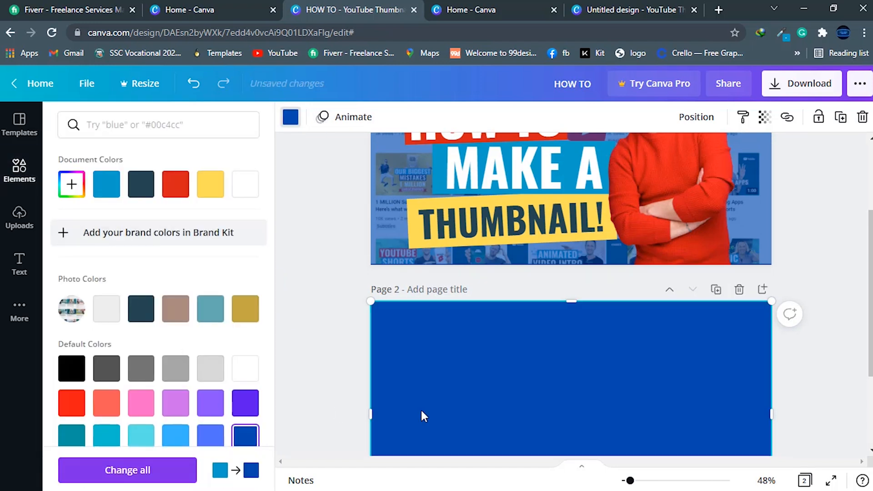
click(765, 118)
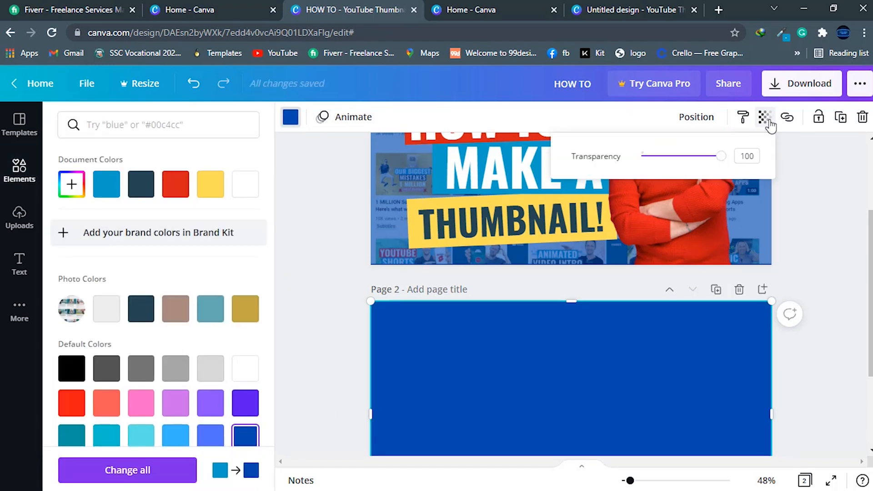
drag(717, 166, 687, 168)
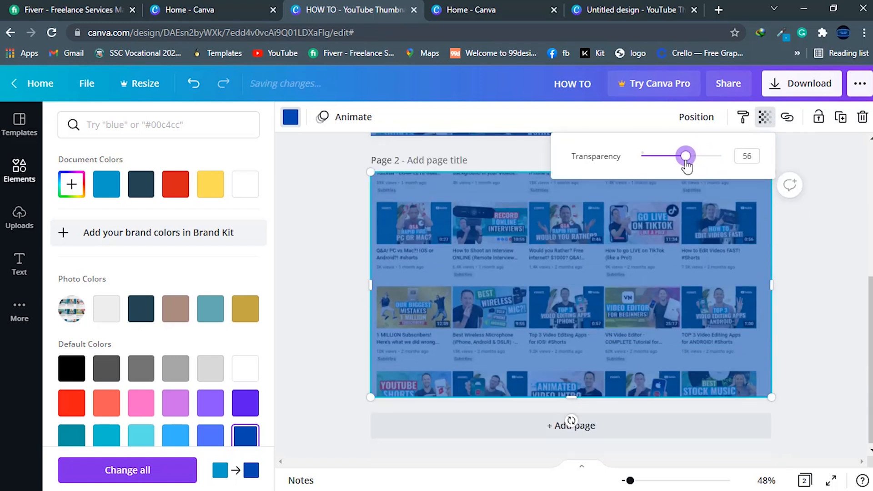
click(825, 317)
click(335, 287)
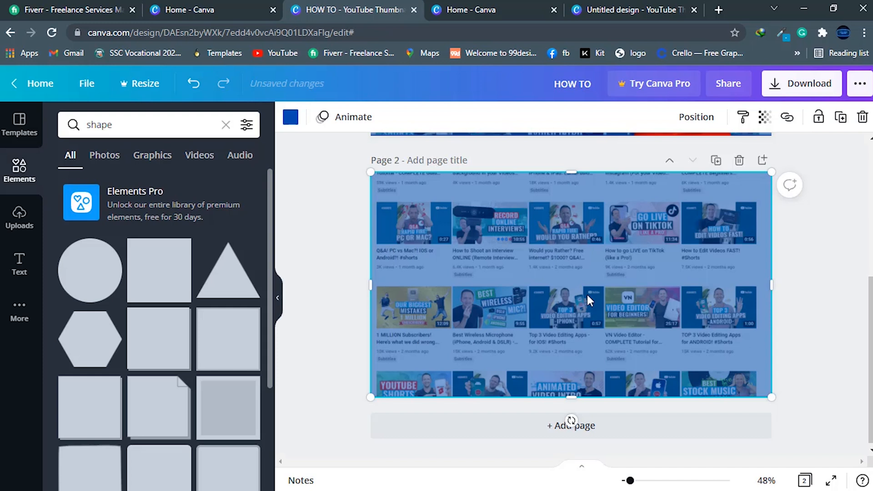
click(802, 295)
Add the uploaded cut-out of the man in the red sweater to page 2.
scroll(590, 300, up, 4)
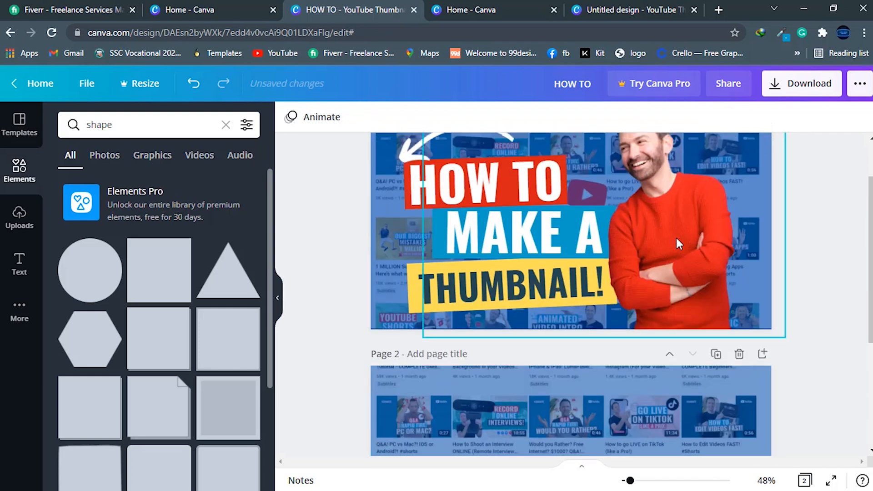
scroll(681, 231, down, 2)
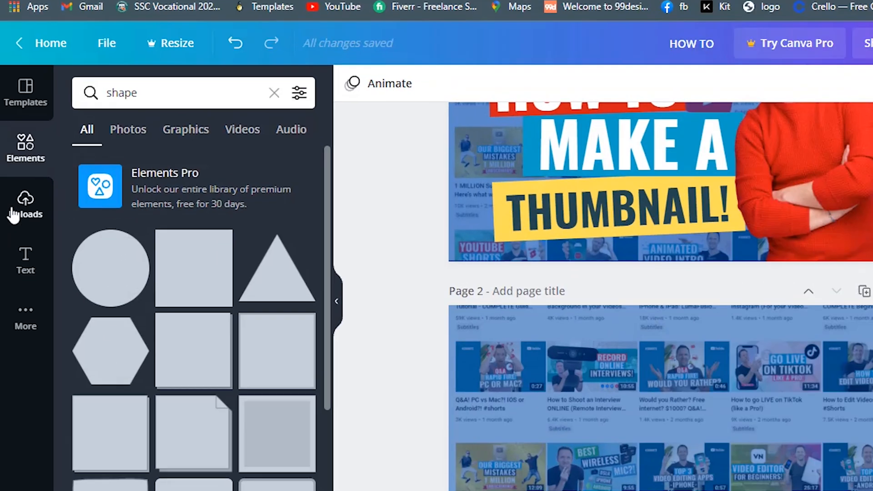
click(32, 213)
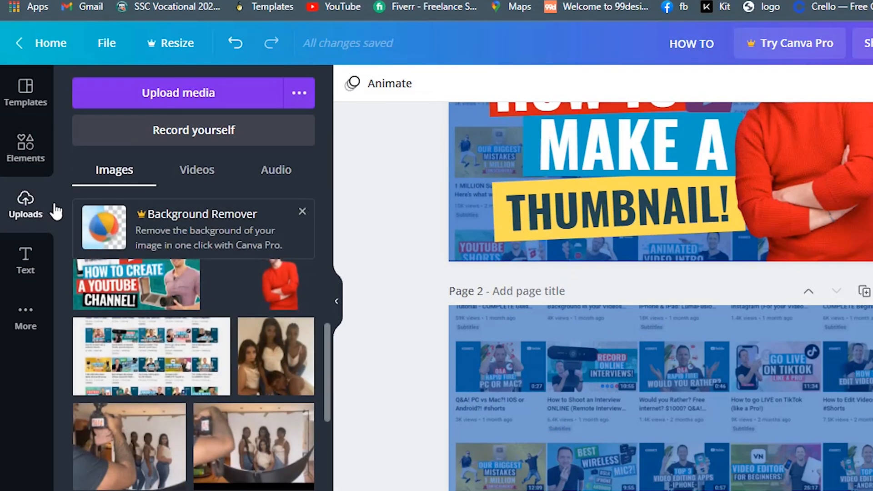
click(199, 97)
key(Escape)
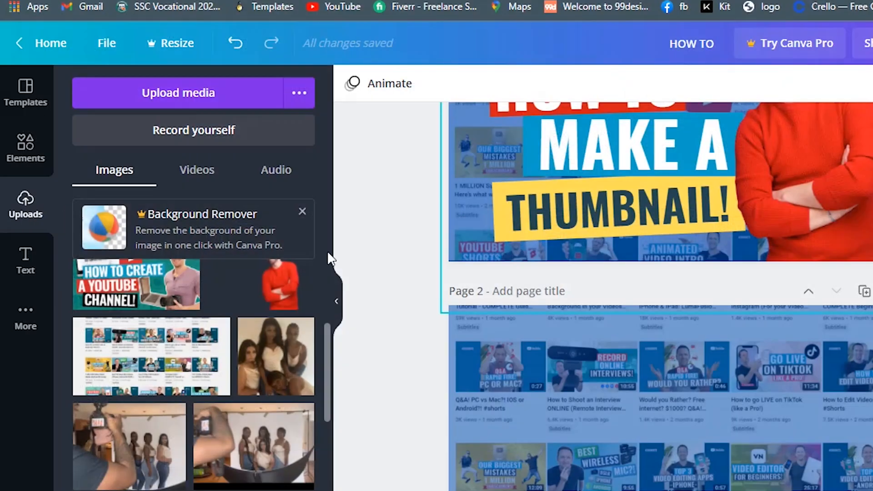
click(287, 295)
scroll(768, 318, down, 3)
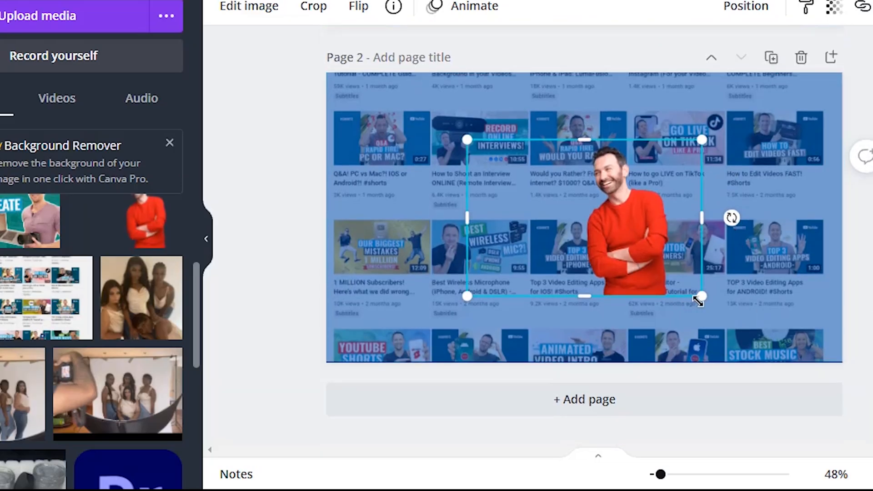
Enlarge the man's cut-out to the full page height and align it with the page's right and bottom edges.
drag(725, 319, 850, 391)
drag(720, 294, 698, 243)
drag(822, 344, 871, 366)
drag(745, 291, 716, 285)
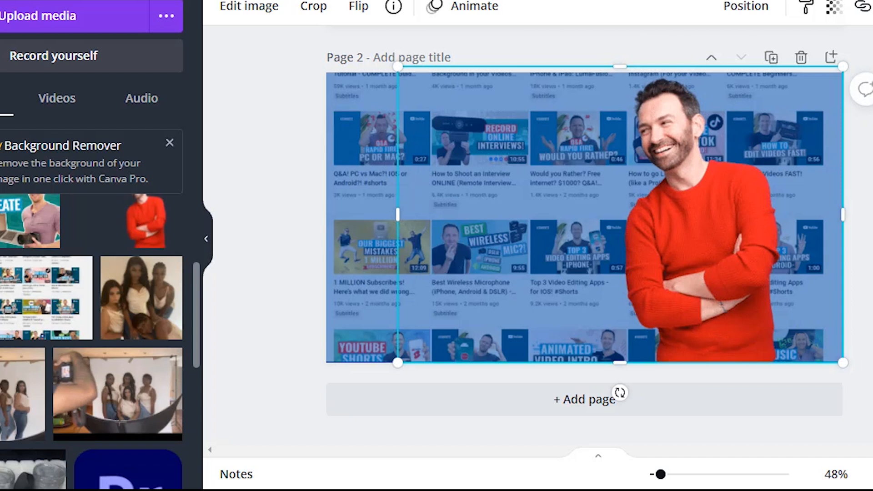
key(alt+shift+l)
click(295, 175)
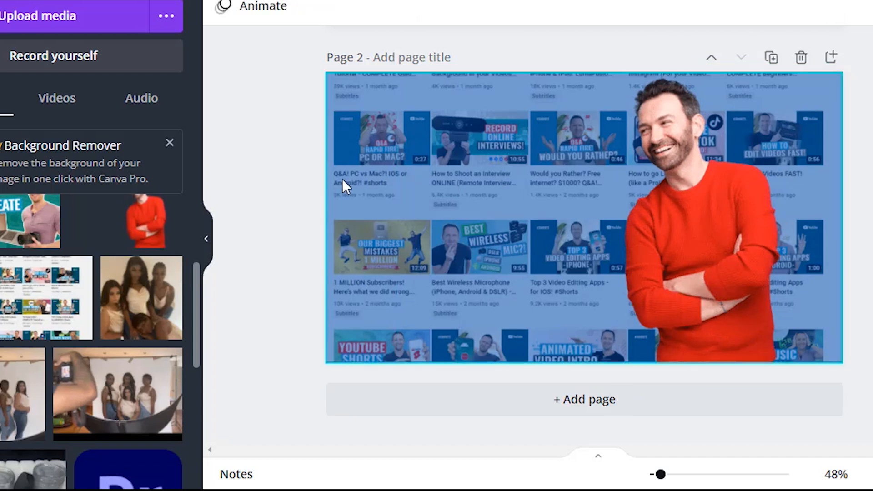
Review the reference thumbnail on page 1 and look through the available text styles and font combinations.
scroll(514, 325, up, 5)
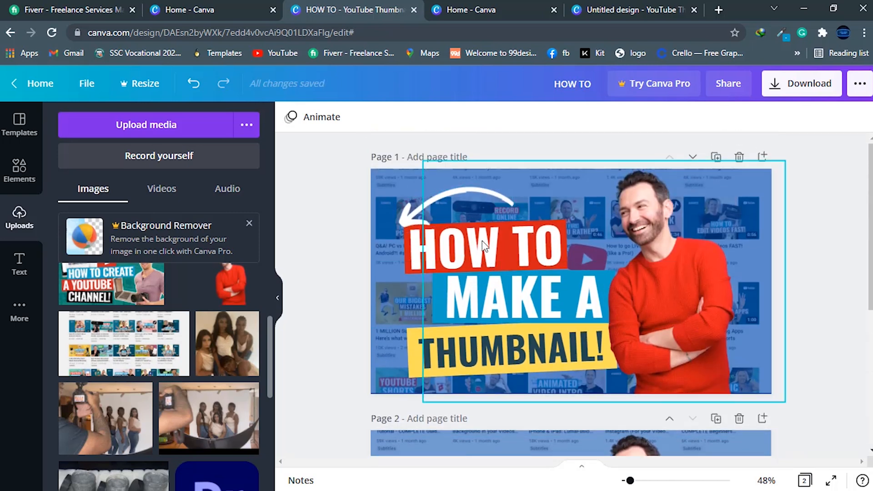
scroll(562, 288, down, 5)
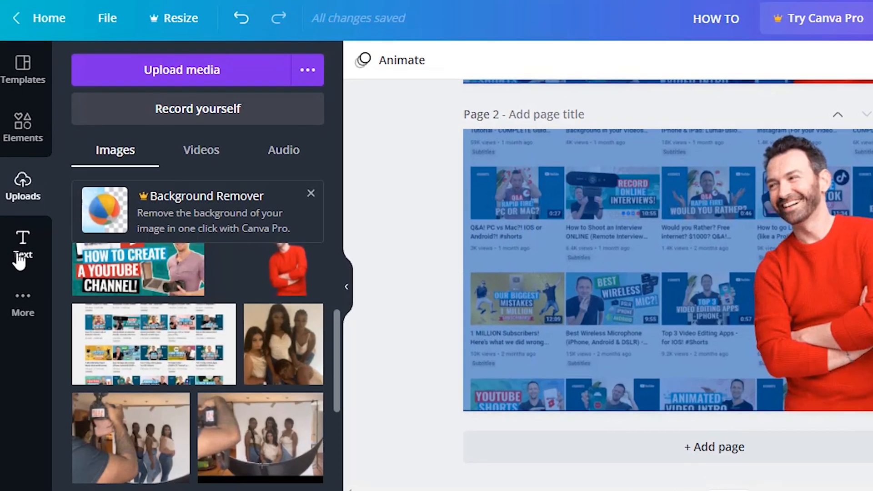
click(21, 257)
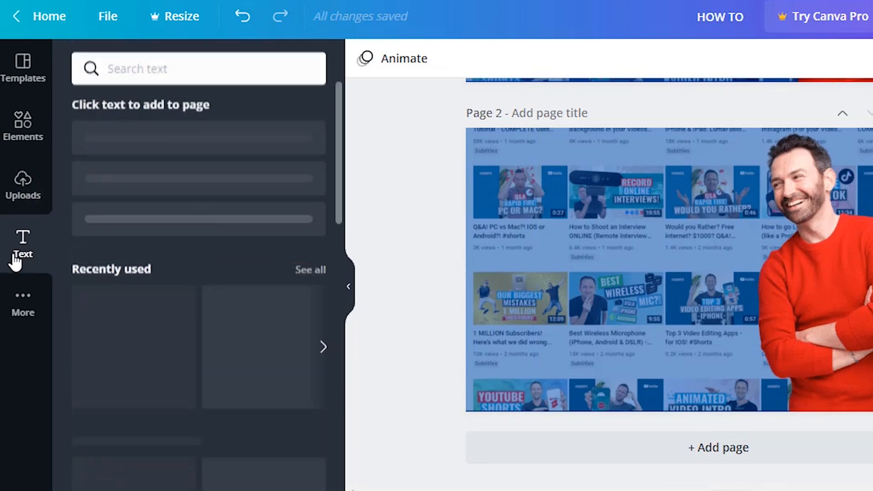
scroll(249, 346, down, 8)
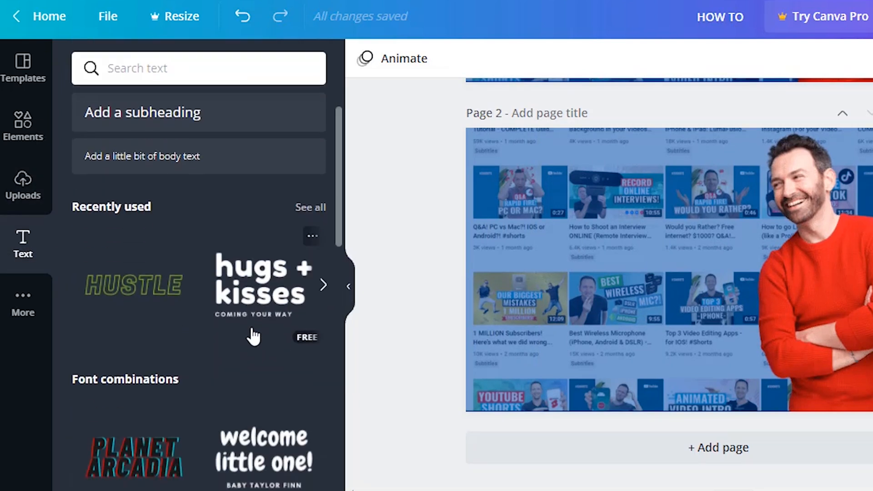
scroll(247, 295, down, 4)
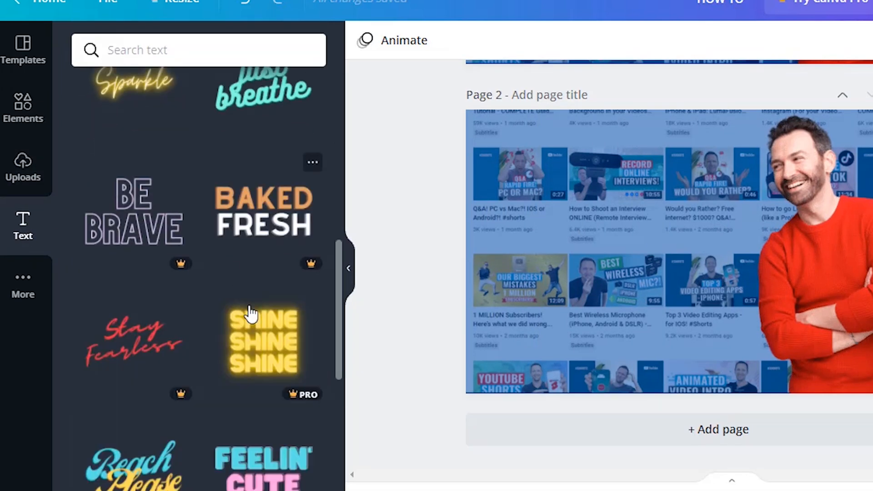
scroll(239, 255, down, 5)
scroll(239, 244, down, 5)
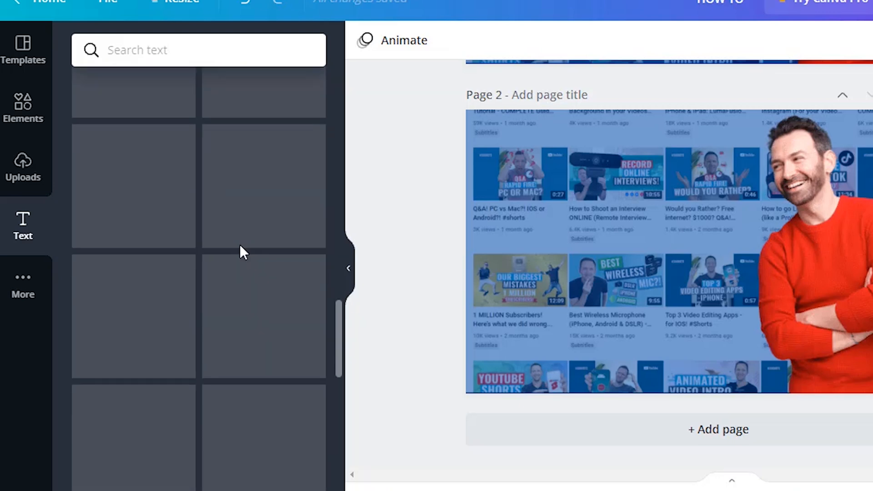
scroll(239, 244, up, 10)
scroll(242, 253, up, 5)
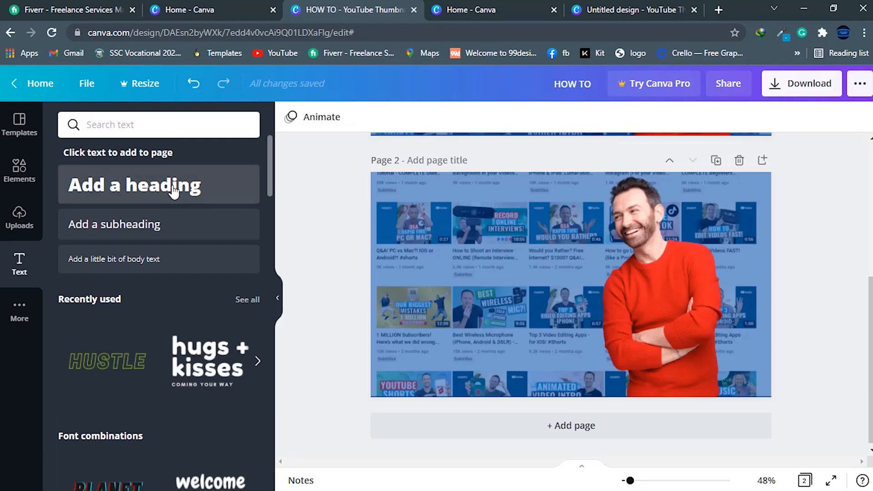
Add a heading reading "HOW TO" to page 2 and place it in the open area beside the man.
click(232, 128)
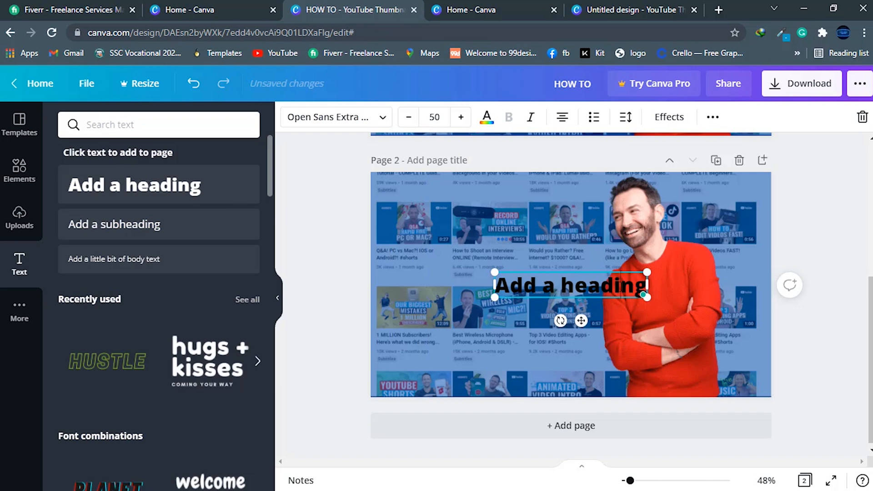
key(BackSpace)
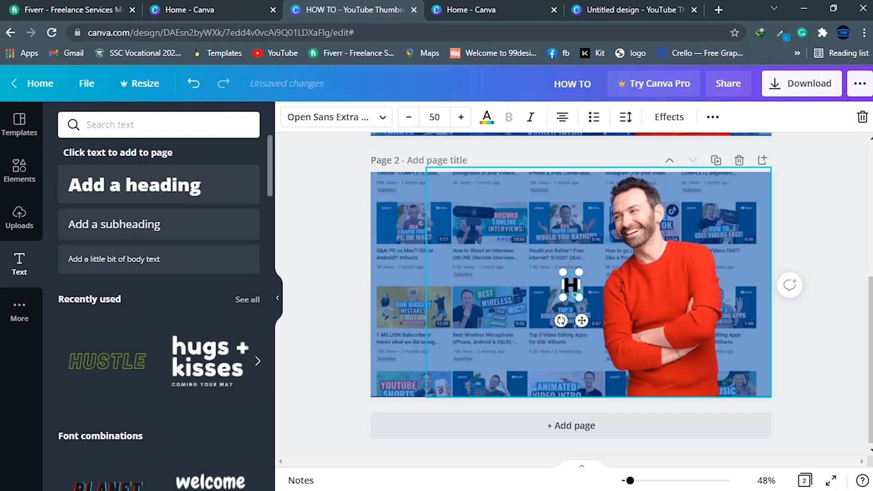
text(HOW TO)
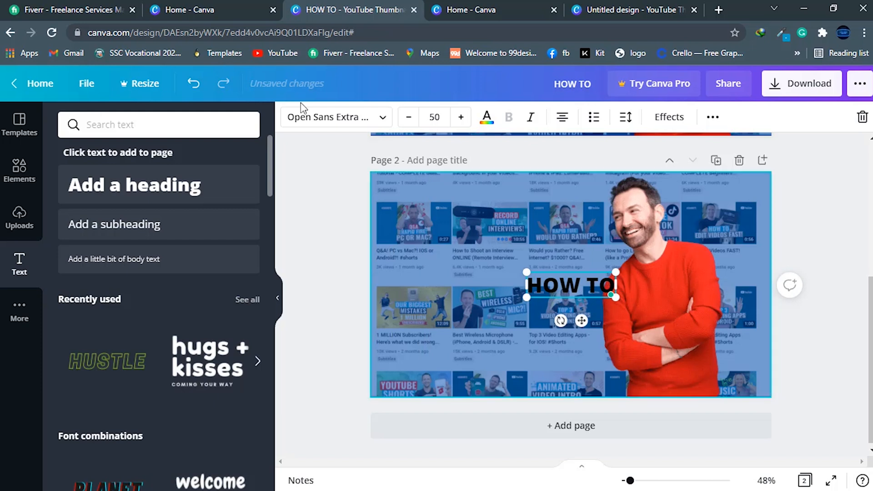
drag(571, 284, 483, 263)
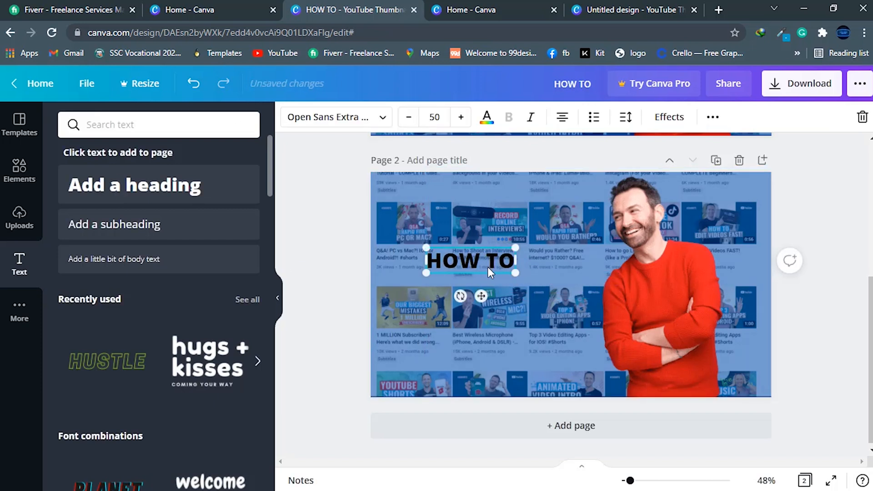
Change the "HOW TO" heading's font to Oswald and make it bold.
triple_click(485, 256)
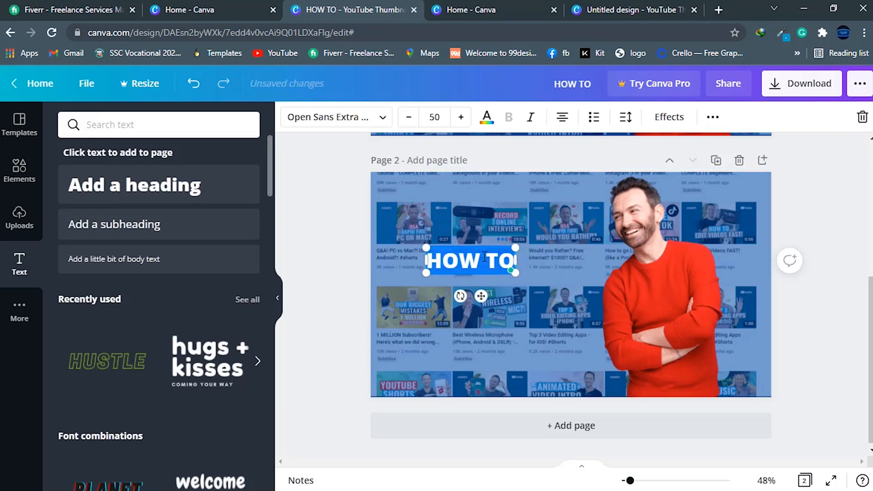
click(355, 123)
scroll(156, 268, down, 3)
scroll(156, 271, up, 3)
click(110, 190)
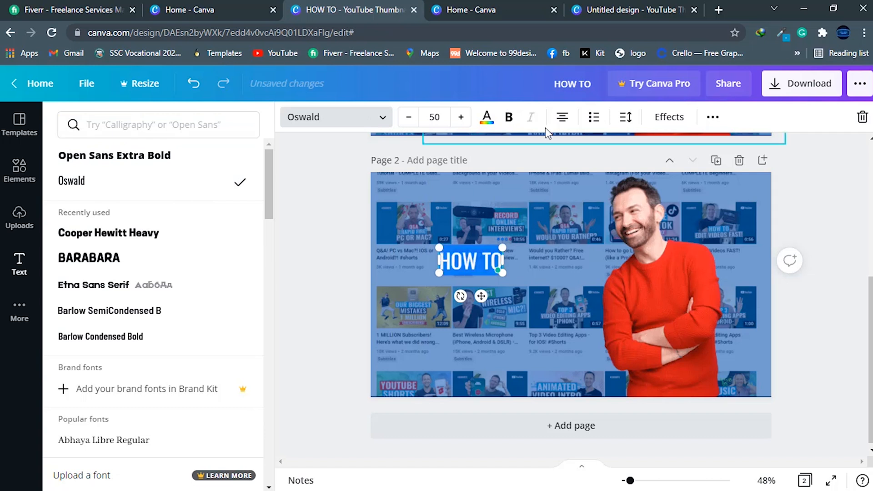
click(509, 117)
key(Escape)
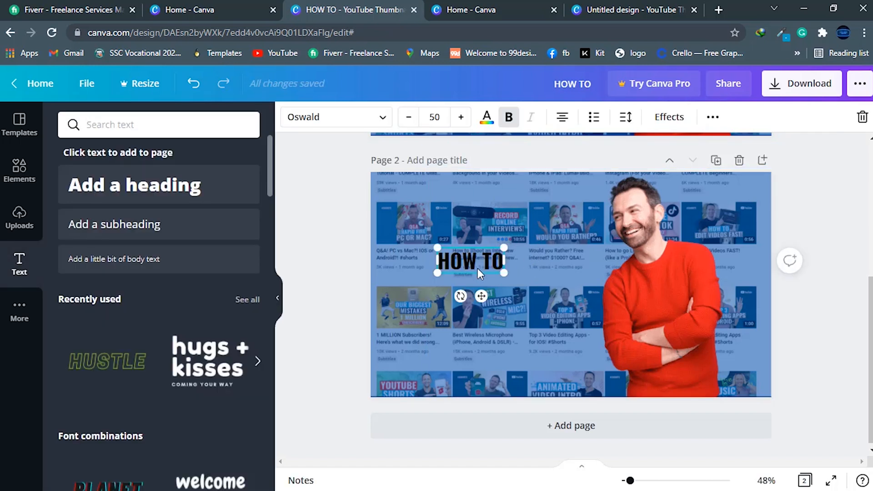
Recolor the "HOW TO" heading white, like the heading on page 1.
scroll(522, 259, up, 5)
scroll(448, 166, down, 5)
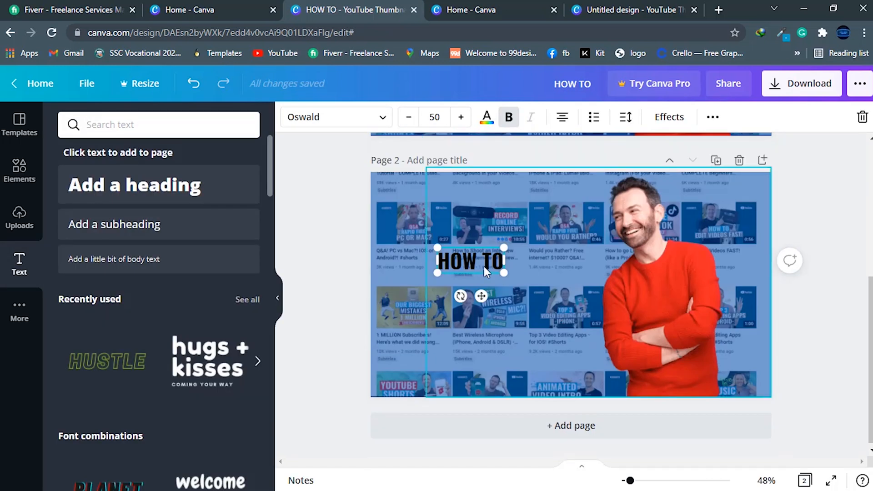
click(486, 117)
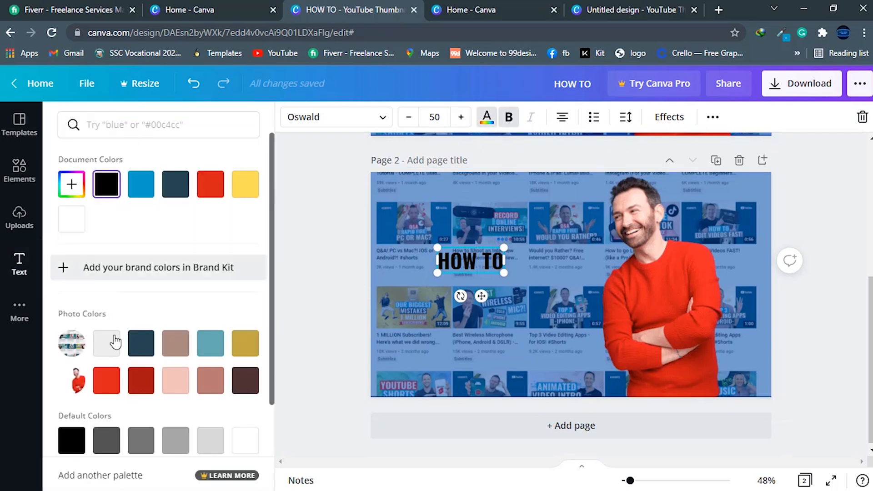
click(108, 344)
click(69, 227)
click(542, 364)
Enlarge the "HOW TO" heading to font size 122 and position it beside the man.
click(490, 262)
drag(504, 274, 599, 324)
drag(520, 290, 484, 260)
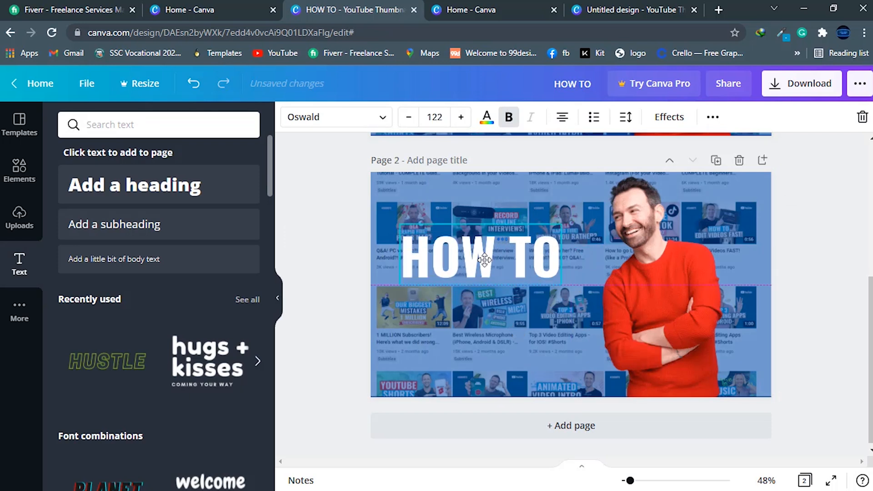
click(540, 341)
Add a red square behind the "HOW TO" heading and stretch it into a banner about 568 by 175.
scroll(558, 222, up, 5)
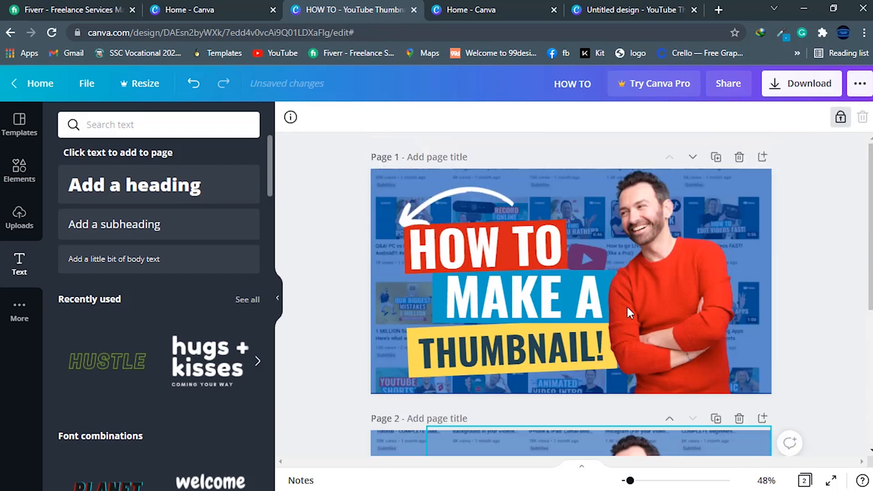
scroll(509, 246, down, 5)
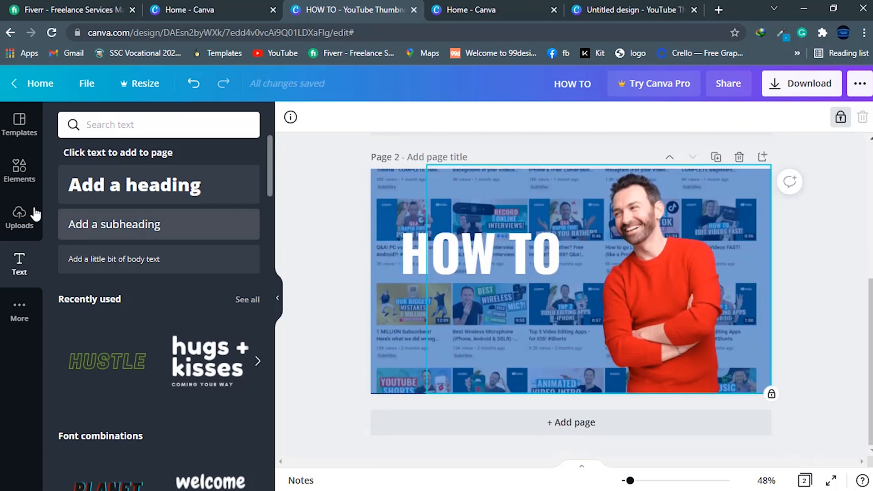
click(19, 171)
click(175, 273)
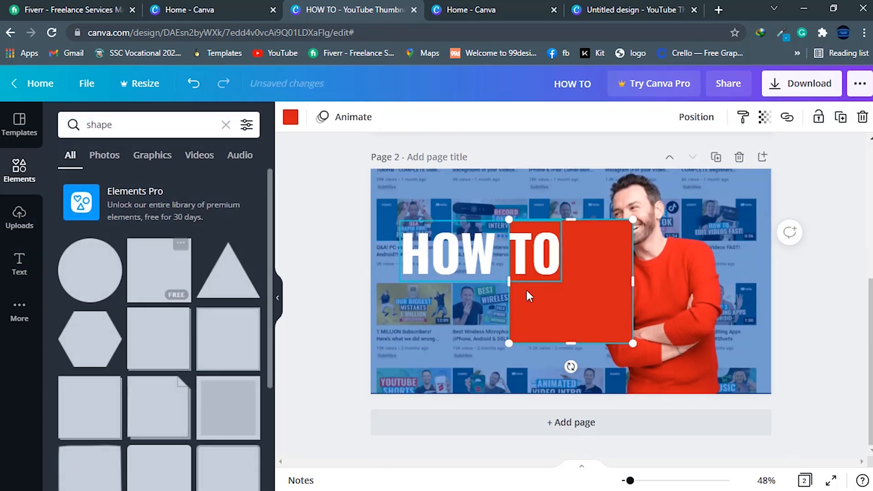
drag(504, 281, 393, 273)
drag(511, 326, 513, 288)
drag(632, 253, 571, 254)
drag(482, 220, 481, 226)
drag(485, 284, 485, 280)
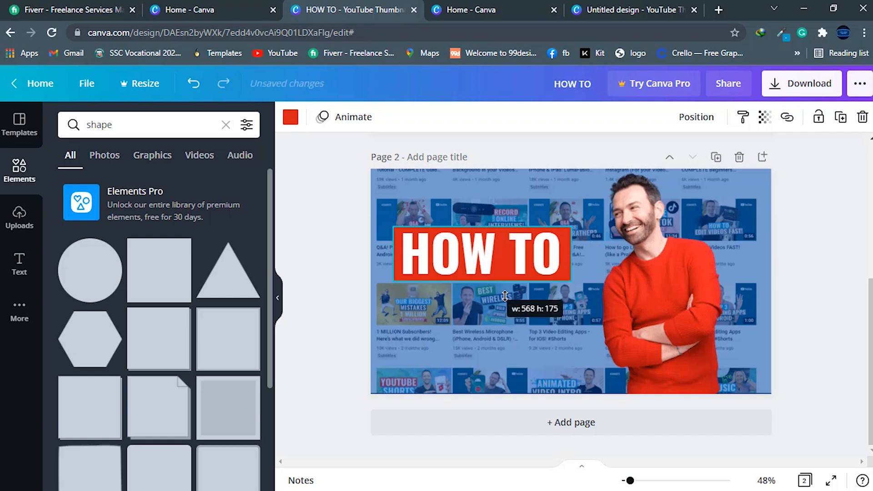
click(527, 336)
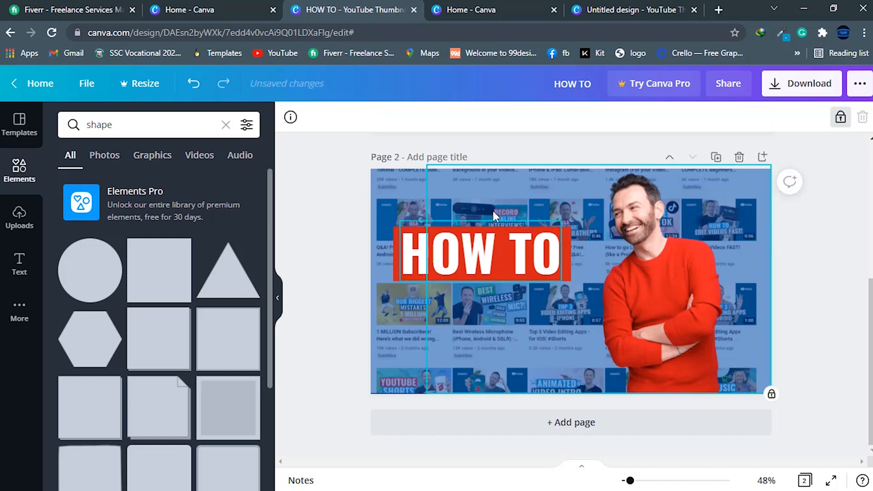
Group the "HOW TO" heading with its red banner.
click(459, 248)
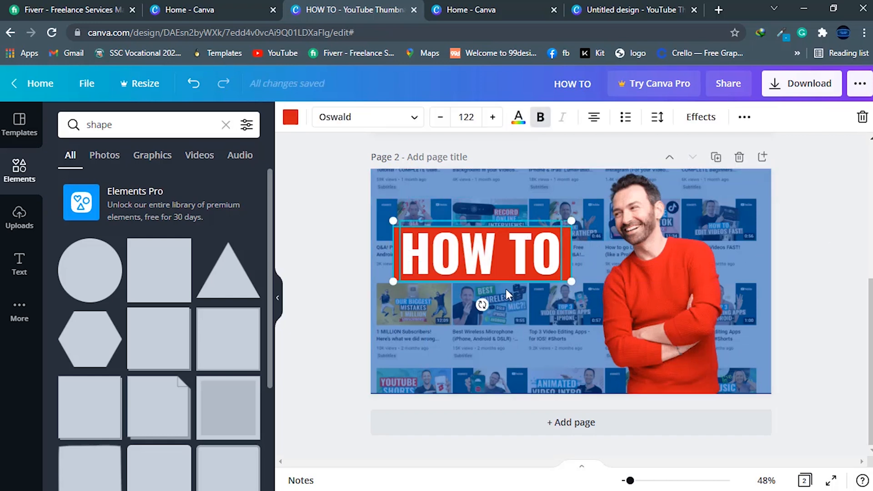
click(744, 120)
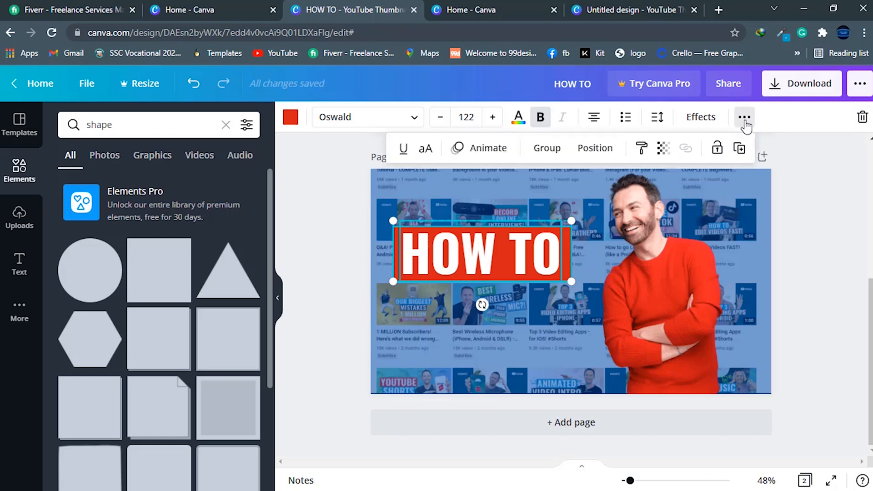
click(546, 152)
Tilt the grouped "HOW TO" banner slightly counterclockwise and enlarge it a little, matching the page 1 layout.
click(511, 253)
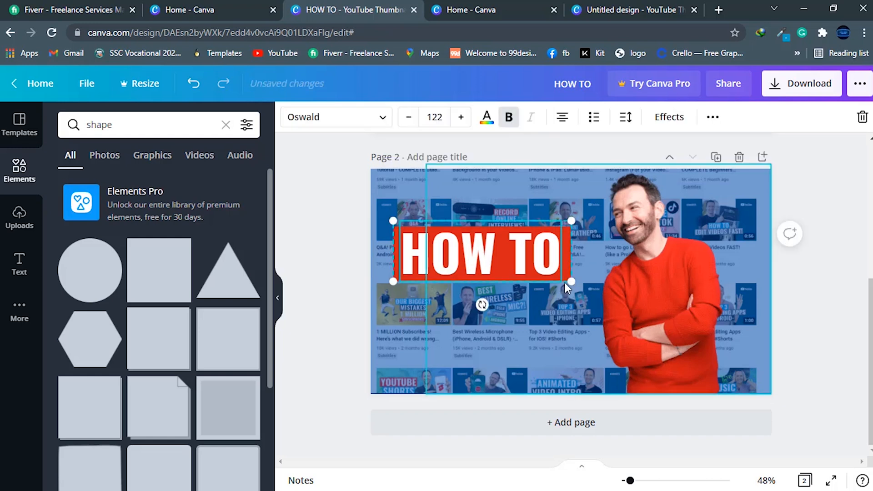
drag(571, 281, 567, 277)
drag(564, 272, 572, 277)
click(549, 328)
scroll(555, 303, up, 5)
scroll(540, 286, down, 5)
click(488, 265)
drag(483, 304, 489, 309)
click(601, 323)
click(553, 268)
mouse_move(574, 277)
mouse_down()
mouse_move(592, 284)
mouse_move(577, 279)
mouse_up()
click(566, 329)
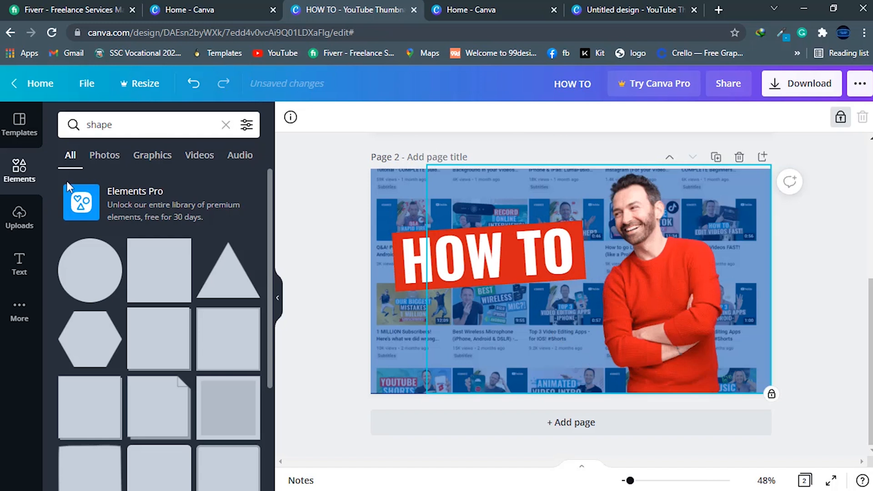
Add a heading reading "MAKE A", enlarge it to font size 81.9 and place it below the red banner.
click(20, 269)
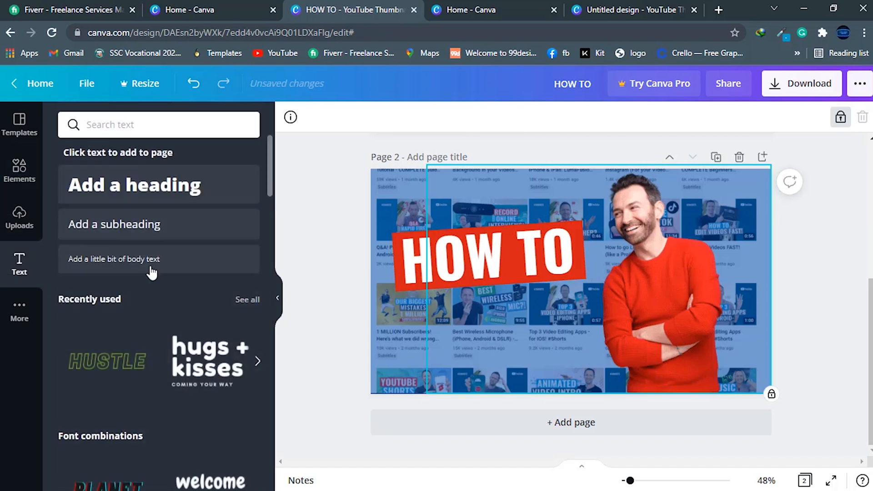
click(172, 193)
key(BackSpace)
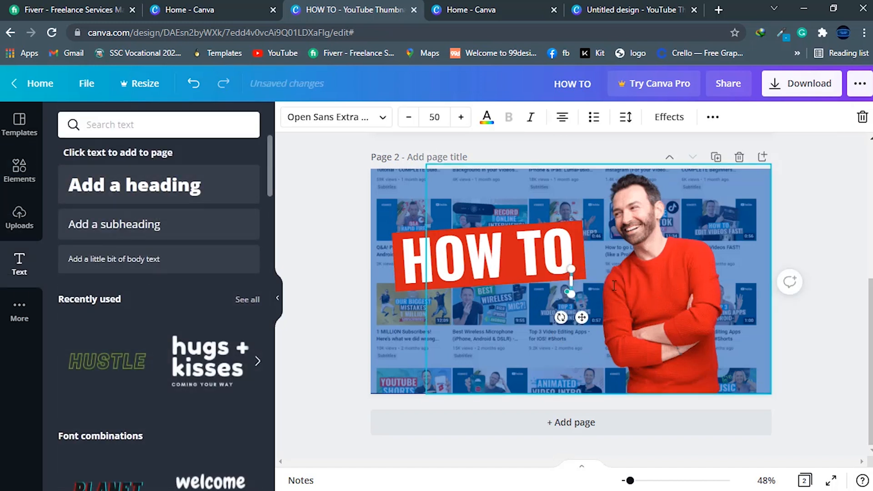
text(MAKE)
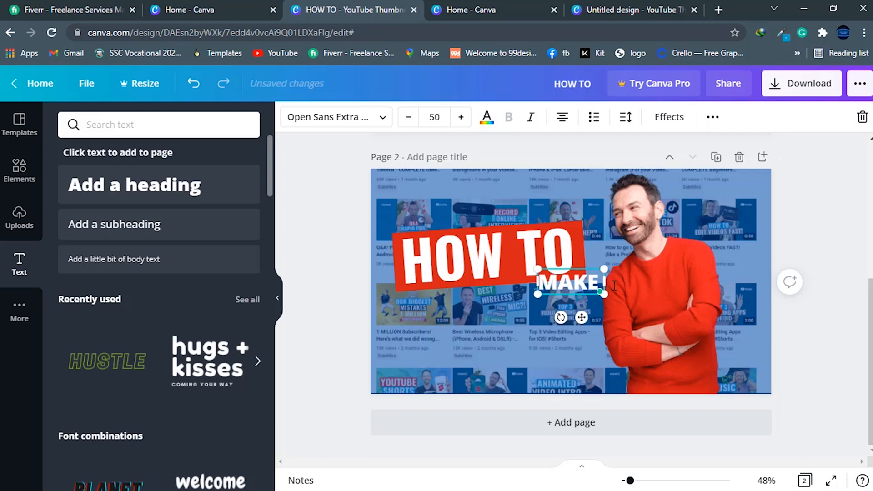
scroll(611, 285, up, 4)
scroll(611, 285, down, 4)
text(A)
drag(565, 289, 582, 340)
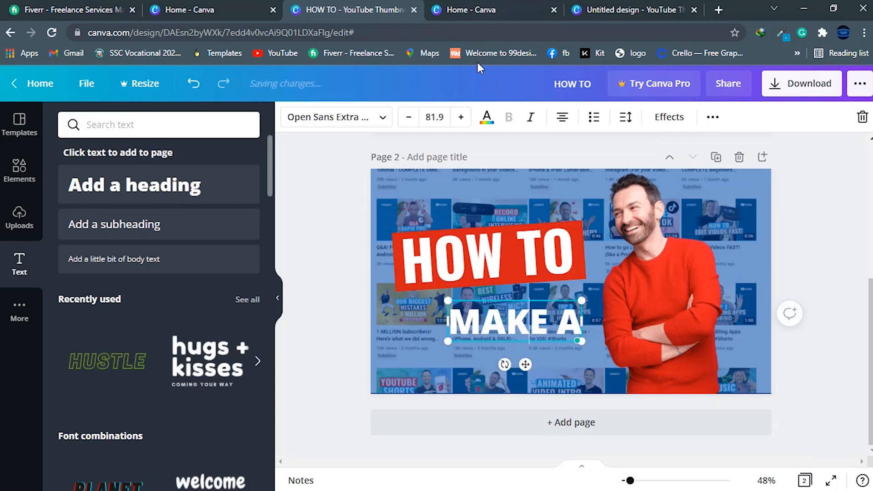
Set the "MAKE A" heading to bold Oswald in white.
click(367, 126)
click(191, 184)
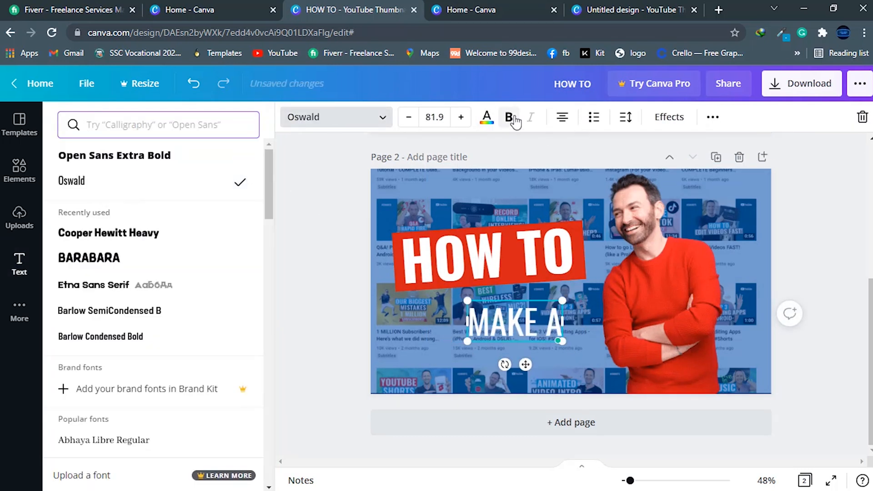
double_click(515, 308)
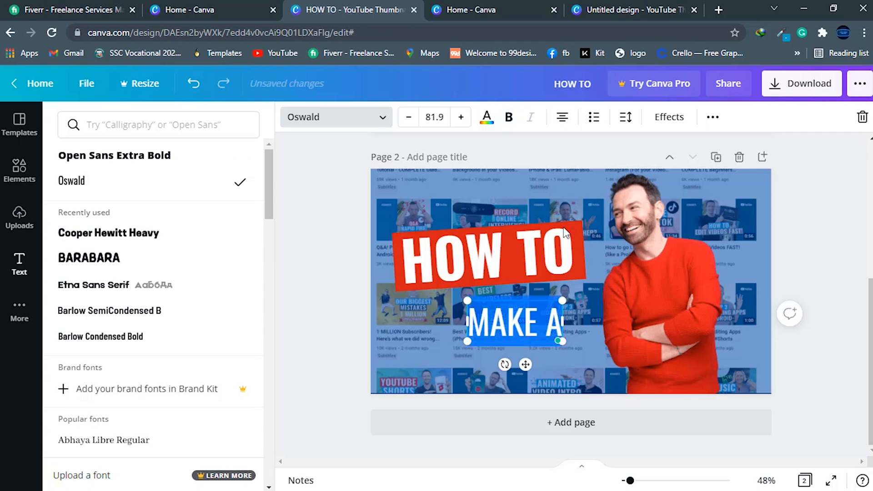
click(509, 117)
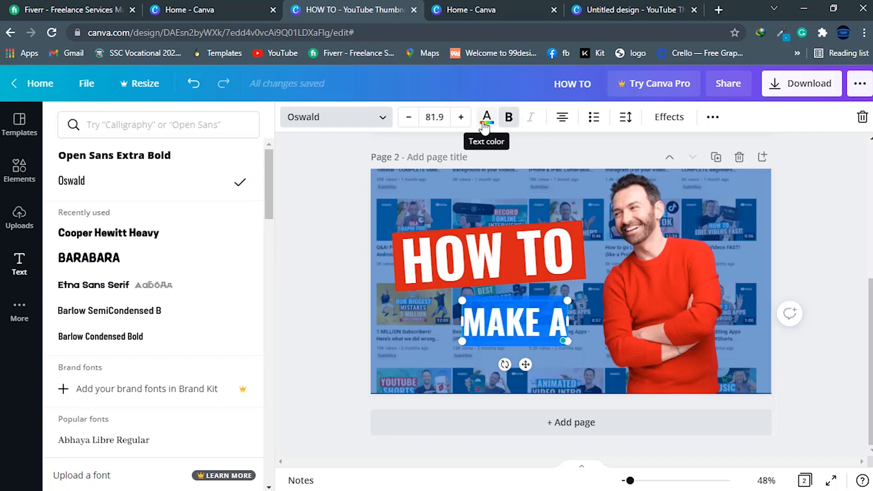
click(487, 117)
click(244, 184)
scroll(403, 263, up, 5)
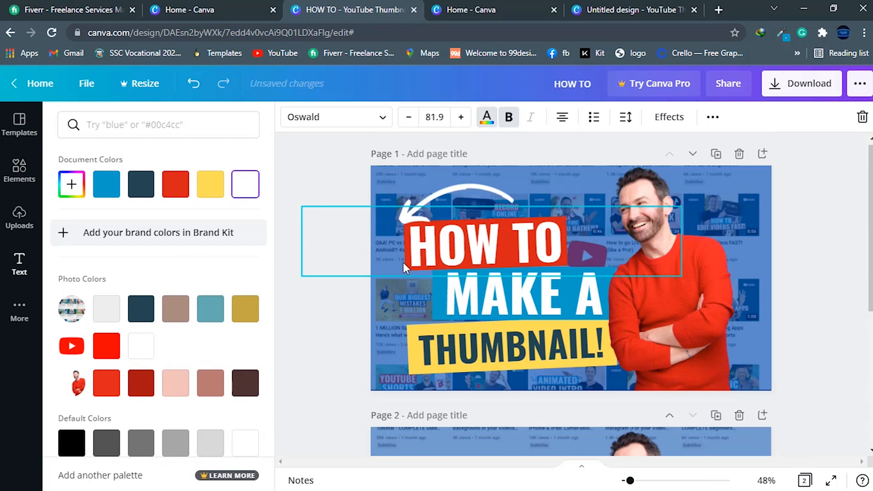
scroll(403, 263, down, 5)
click(624, 364)
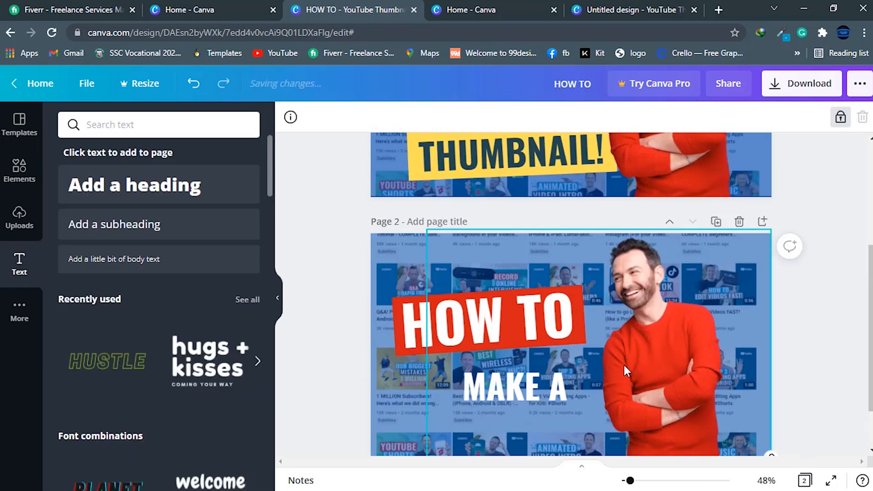
Enlarge the "MAKE A" heading to font size 119 below the red "HOW TO" banner.
click(539, 397)
drag(540, 397, 578, 418)
click(659, 393)
Add a square shape and resize it into a rectangular banner fitted behind the "MAKE A" text.
click(19, 170)
click(171, 279)
drag(505, 345, 429, 345)
drag(533, 284, 533, 351)
click(532, 364)
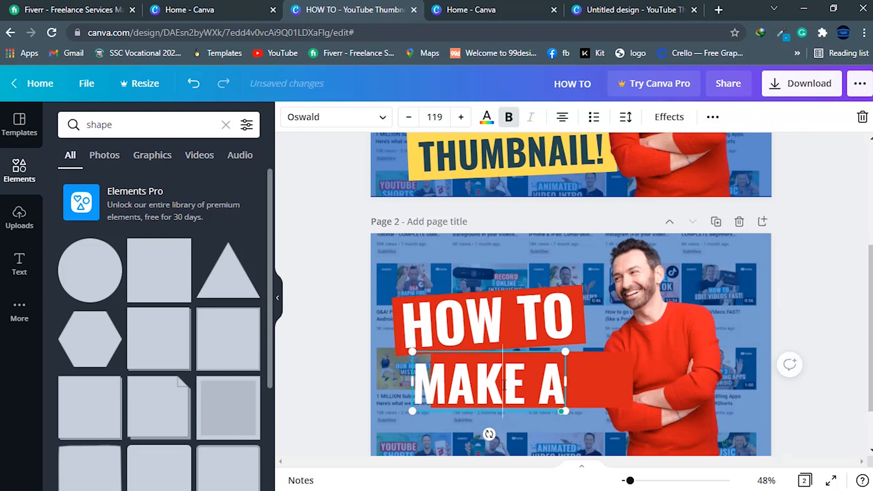
click(625, 382)
drag(621, 372, 571, 391)
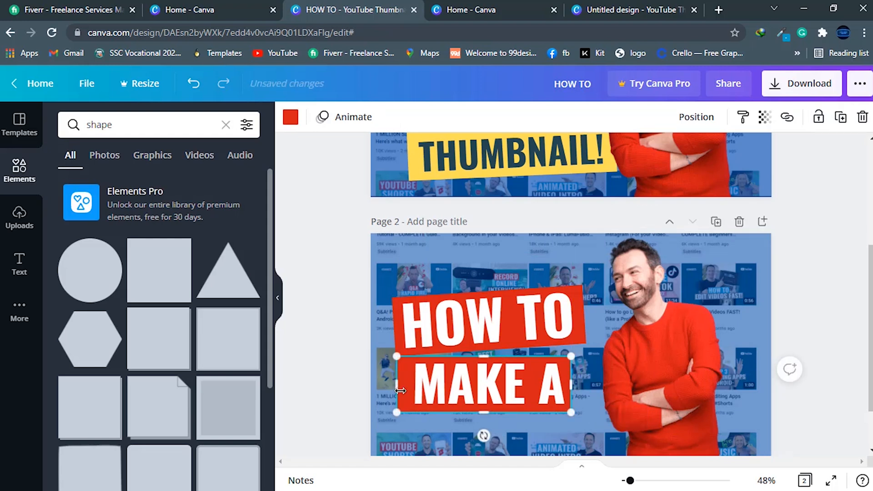
drag(405, 384, 412, 383)
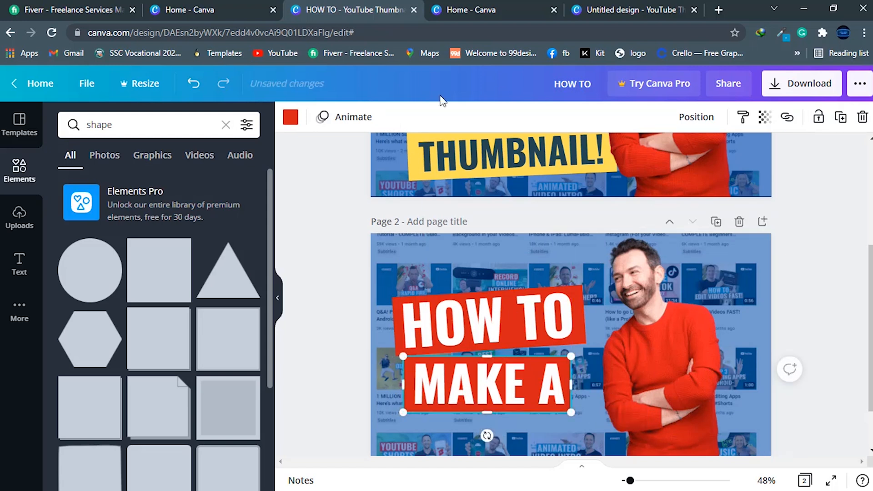
Recolor the banner behind "MAKE A" to the bright blue document color.
click(290, 118)
click(106, 184)
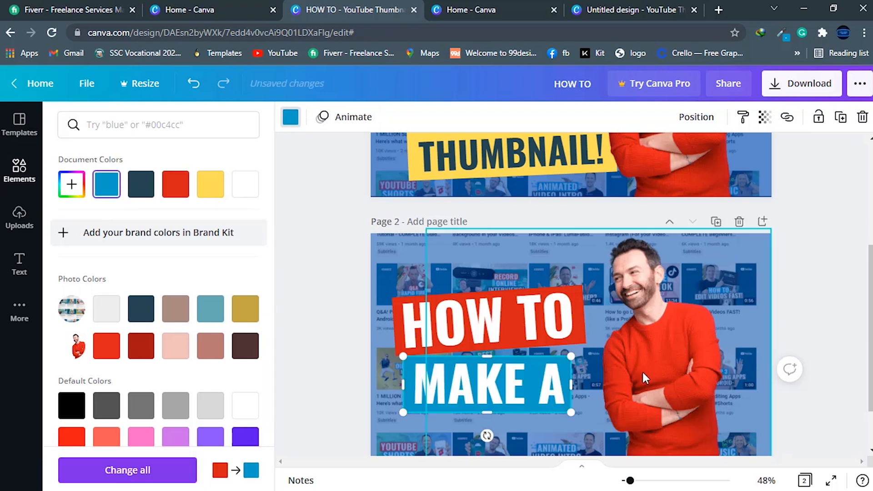
click(645, 373)
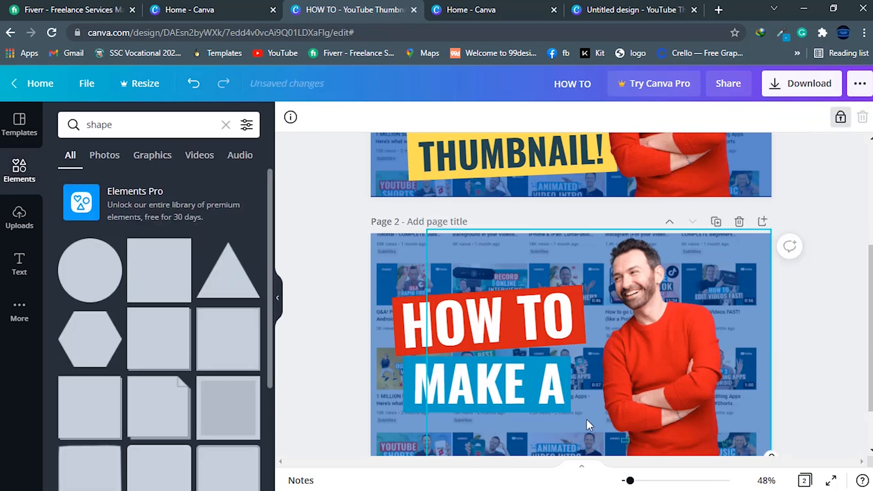
Group the "MAKE A" text with its blue banner and move the group up and right against the red banner.
click(546, 384)
click(744, 118)
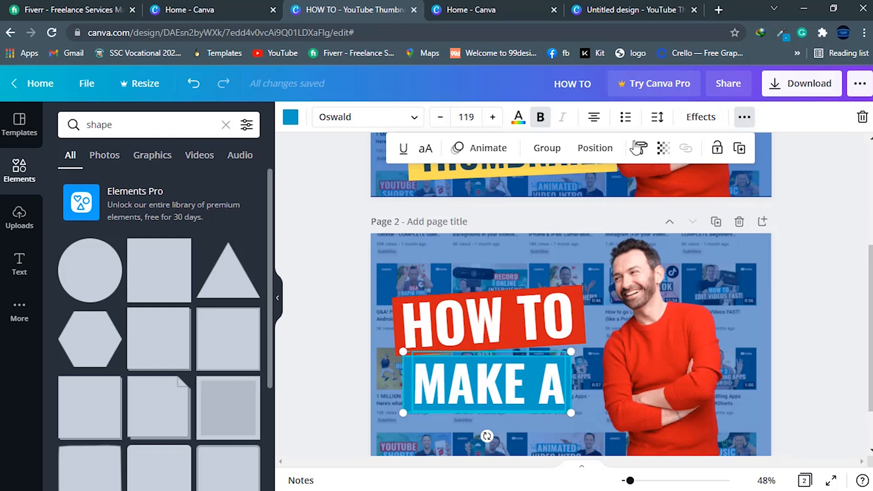
click(547, 150)
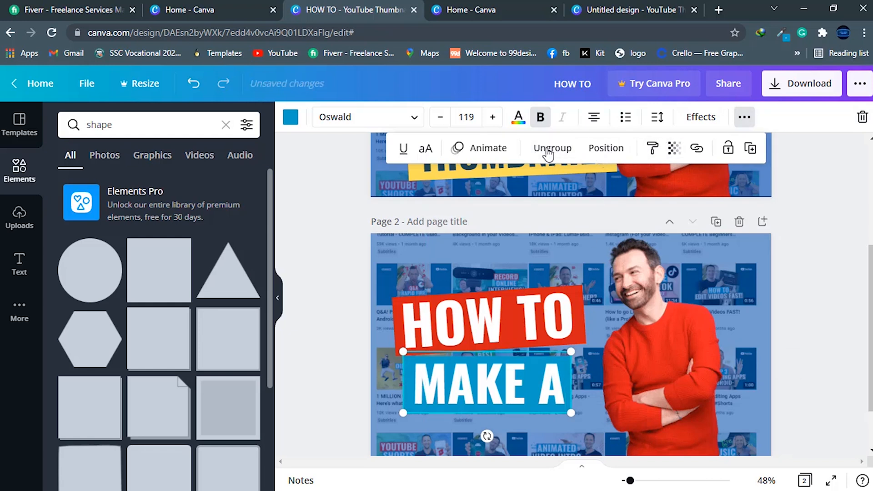
drag(509, 397, 530, 387)
click(648, 371)
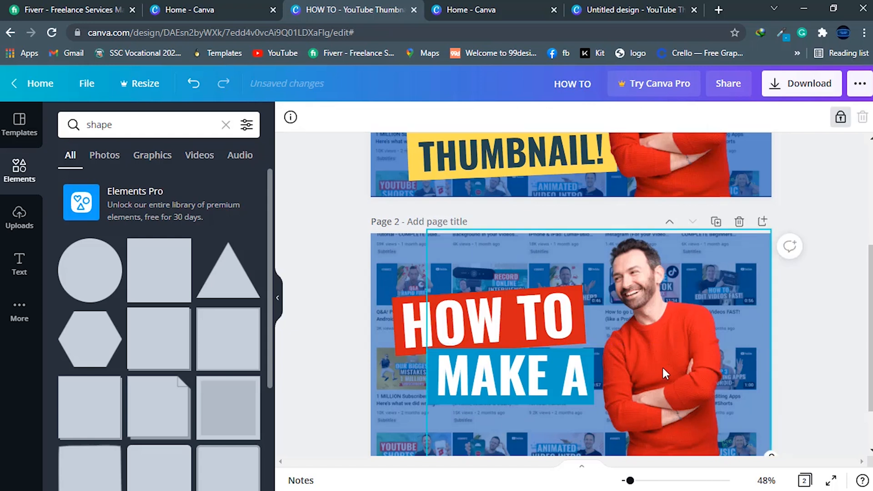
Send the grouped "MAKE A" banner backward so it sits behind the "HOW TO" banner.
click(550, 384)
right_click(550, 383)
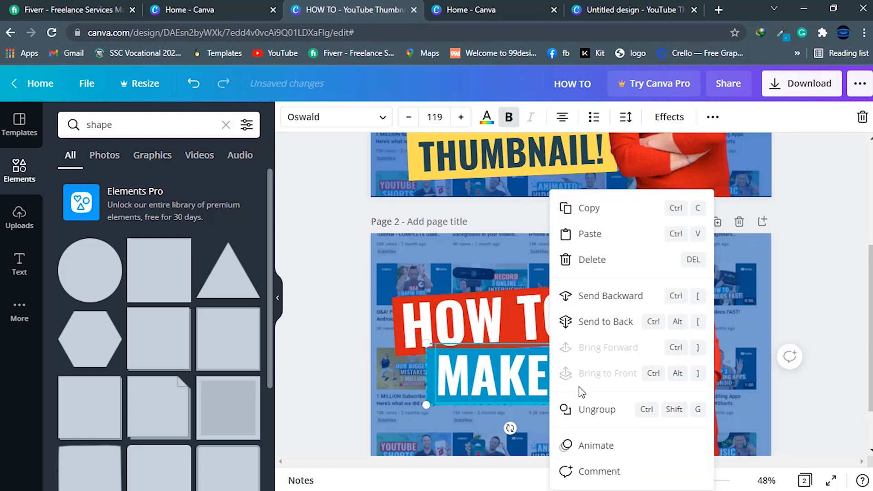
click(609, 297)
click(716, 350)
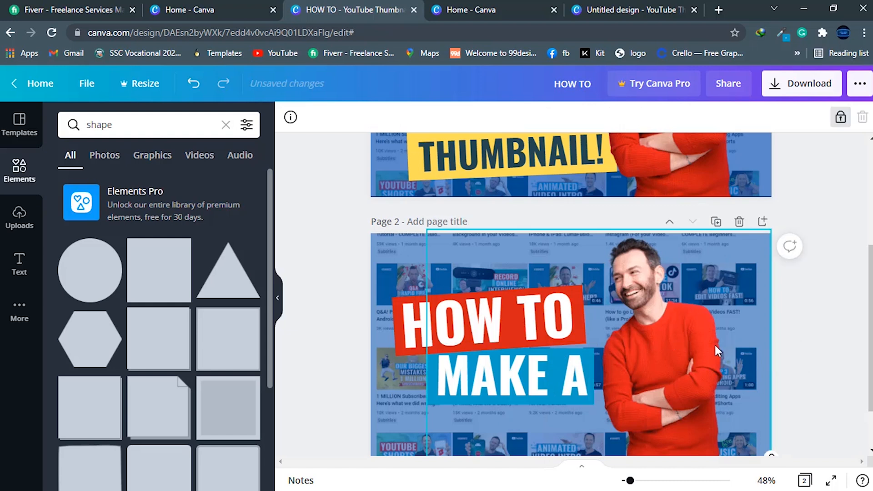
Select the "HOW TO" and "MAKE A" banners together, enlarge them slightly and move them higher on page 2.
click(350, 272)
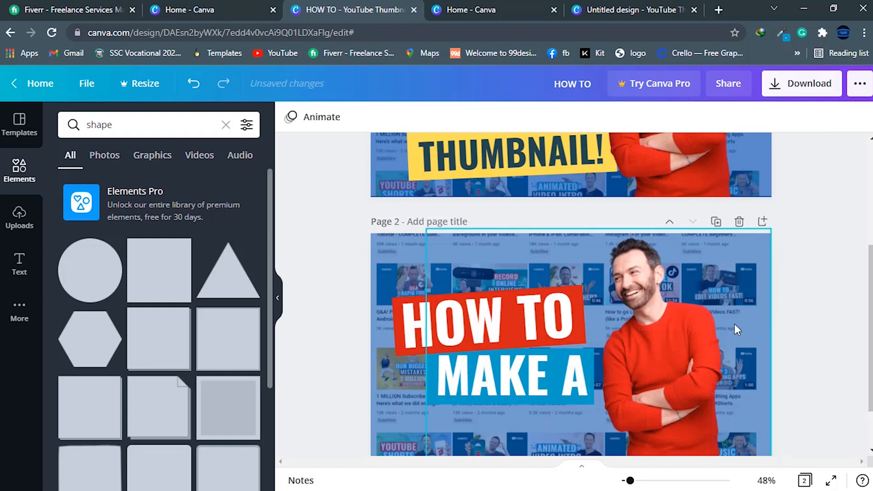
click(650, 378)
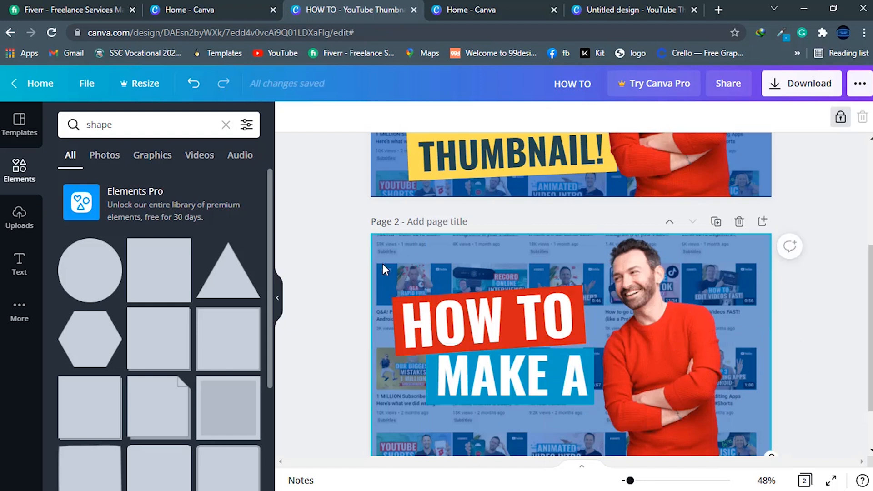
drag(569, 406, 598, 390)
click(523, 416)
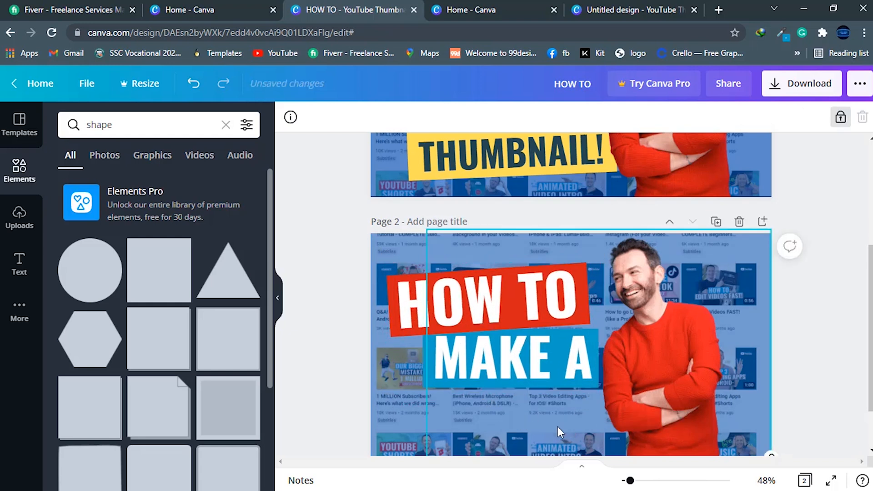
click(334, 309)
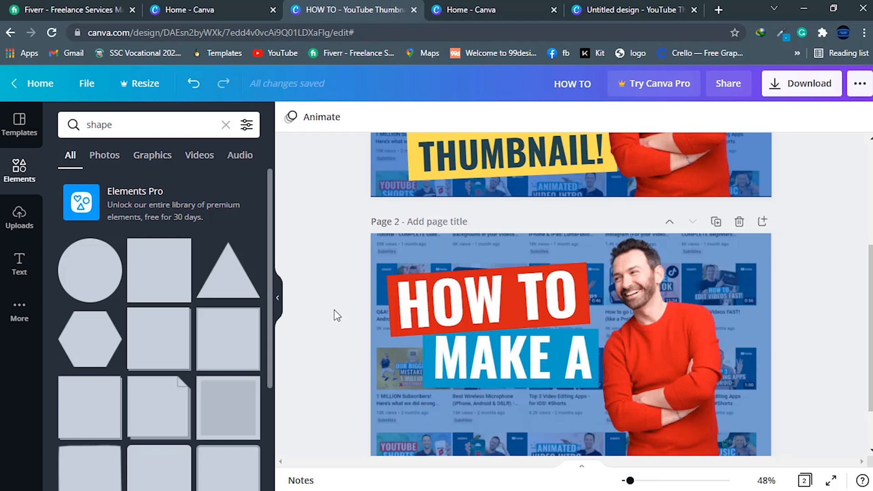
Add a heading reading "THUMBNAIL !" and place it below the blue "MAKE A" banner.
click(20, 271)
click(137, 186)
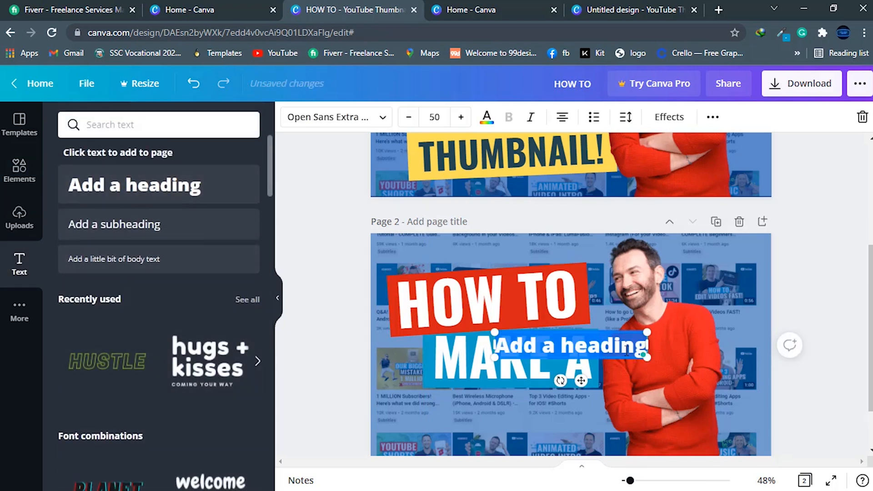
drag(589, 343, 528, 416)
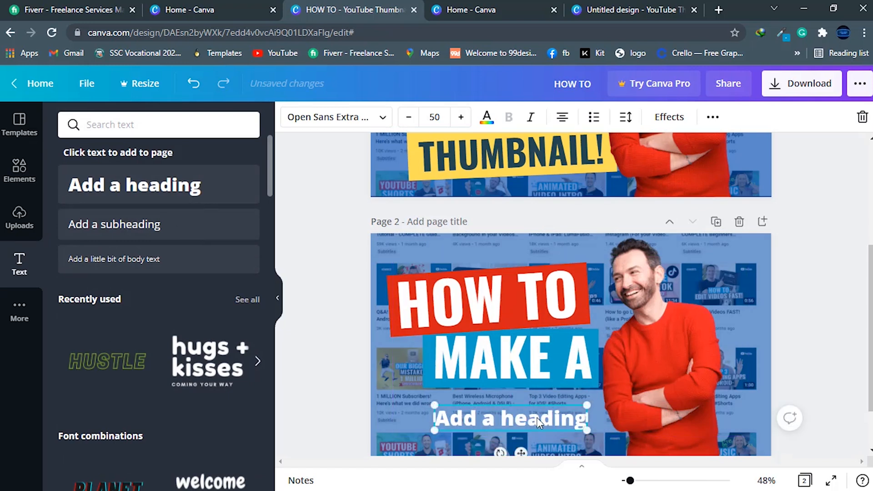
text(THUMBNAIL!)
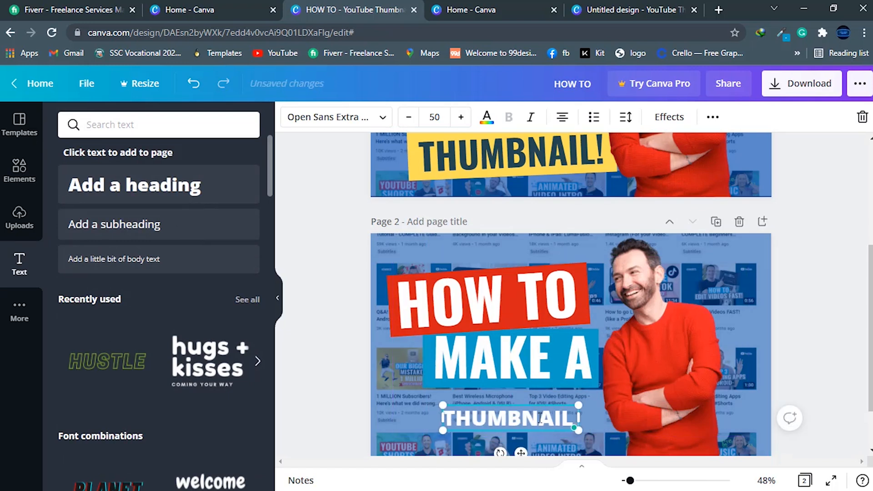
key(BackSpace)
text( !)
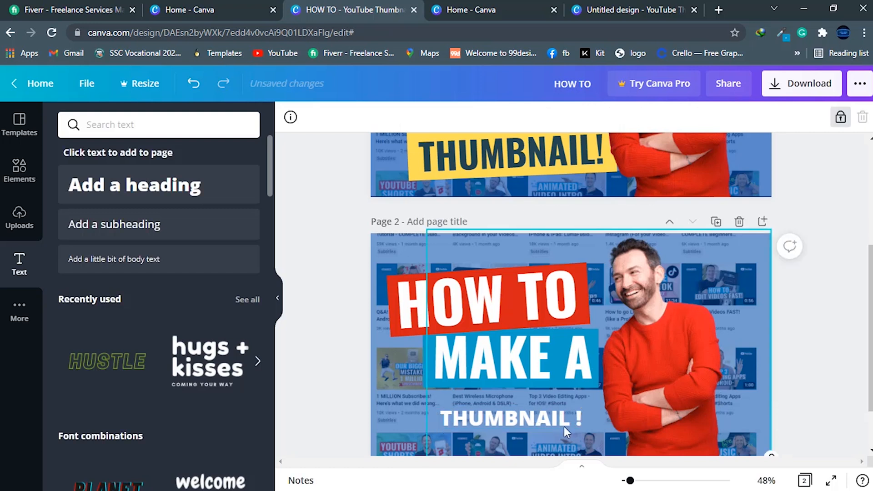
Set the "THUMBNAIL !" heading to bold Oswald.
click(337, 121)
click(119, 187)
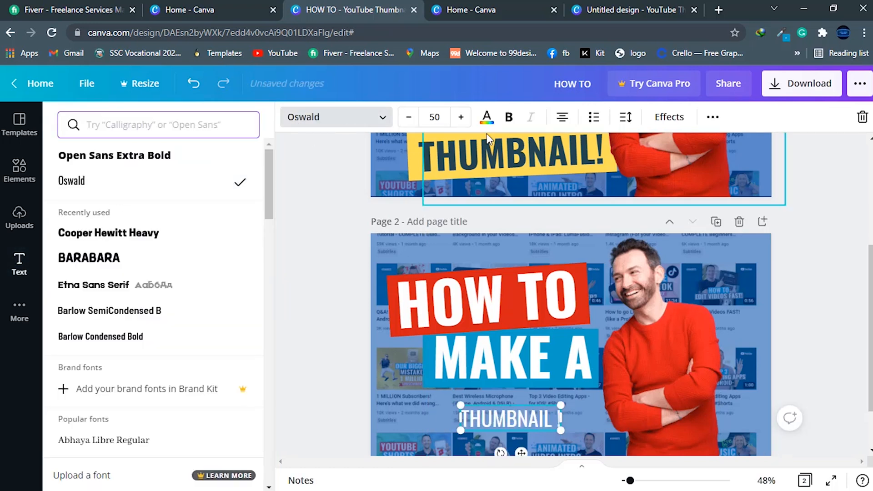
click(509, 117)
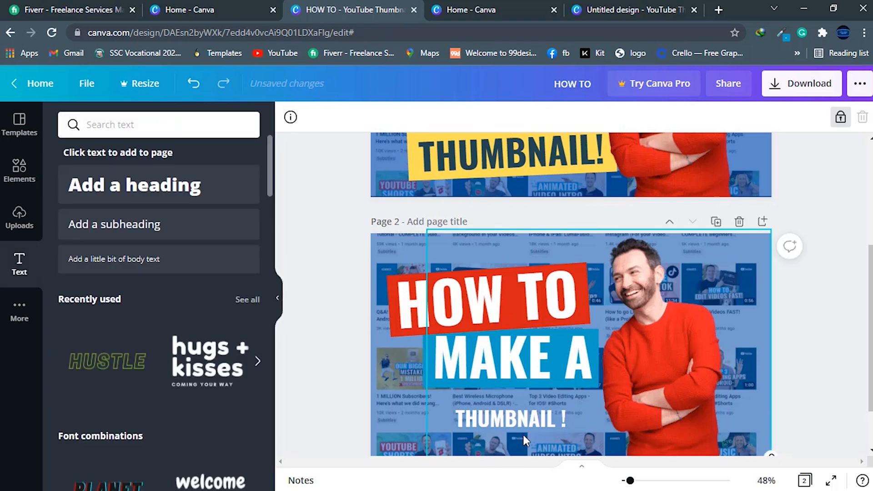
Enlarge the "THUMBNAIL !" heading to font size 89.7 and position it just under the "MAKE A" banner.
drag(563, 436, 626, 443)
drag(564, 417, 538, 403)
drag(598, 422, 626, 427)
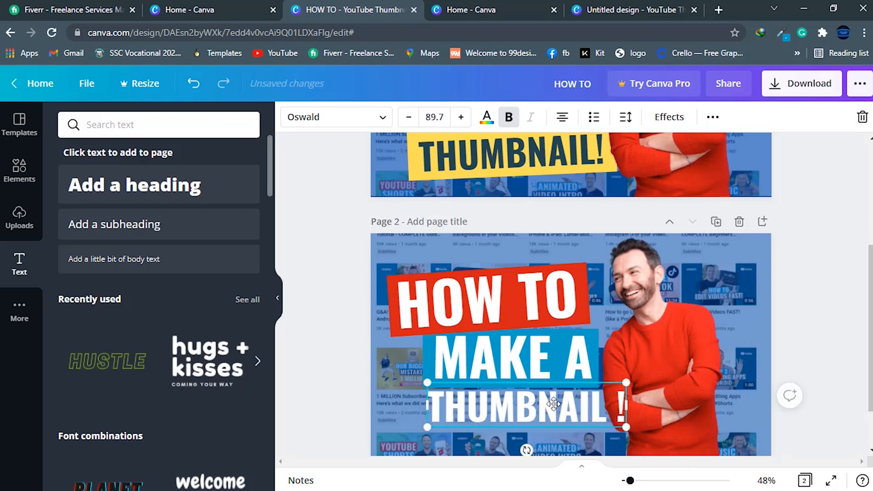
drag(575, 406, 548, 403)
click(661, 424)
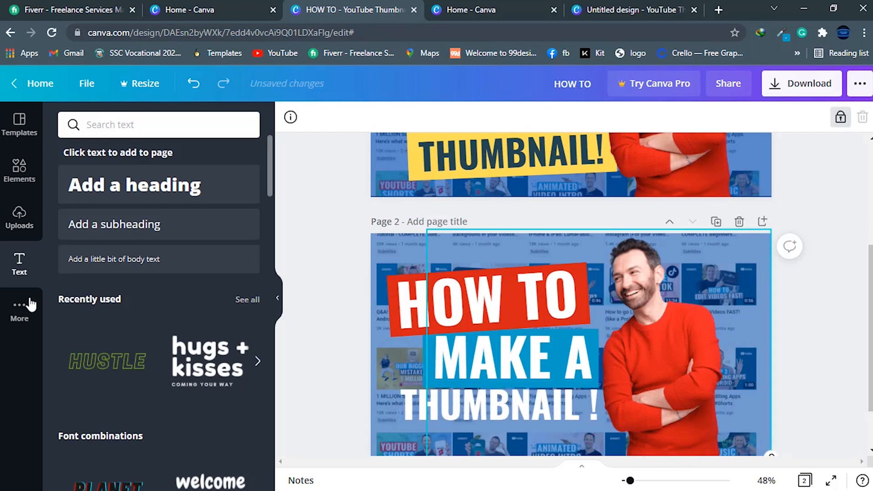
Add a square shape, resize it into a wide banner behind "THUMBNAIL !" and center the text on it.
click(26, 186)
click(171, 284)
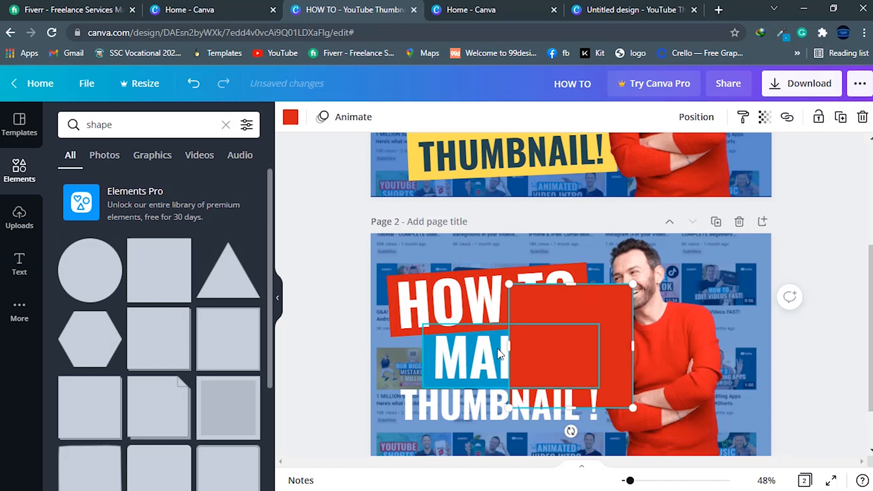
drag(495, 351, 401, 351)
drag(497, 363, 481, 381)
drag(500, 312, 509, 393)
mouse_move(508, 435)
mouse_down()
mouse_move(505, 425)
mouse_move(505, 438)
mouse_up()
click(525, 412)
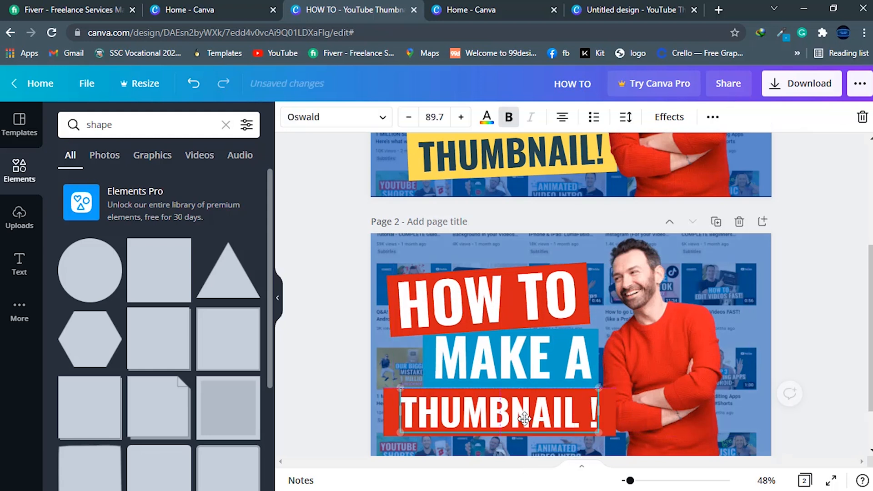
Recolor the banner behind "THUMBNAIL !" to the yellow document color.
click(610, 425)
click(291, 117)
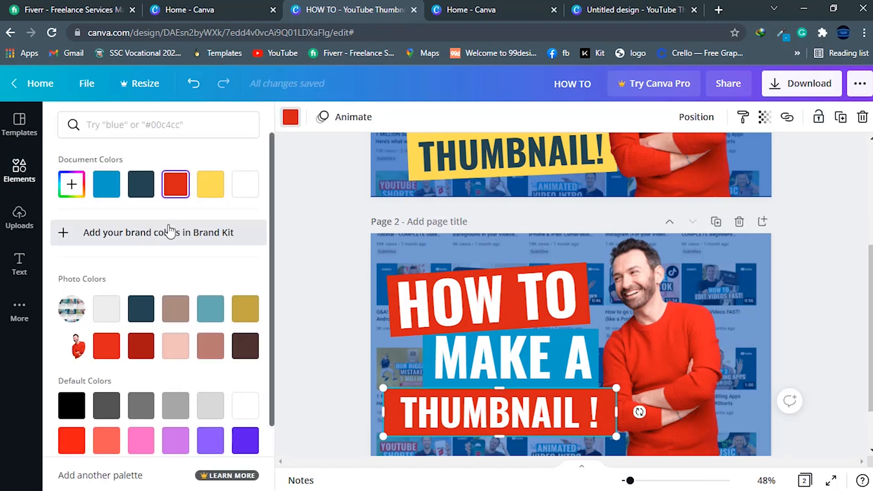
click(208, 184)
click(621, 341)
Change the "THUMBNAIL !" text color to the dark navy document color.
click(539, 416)
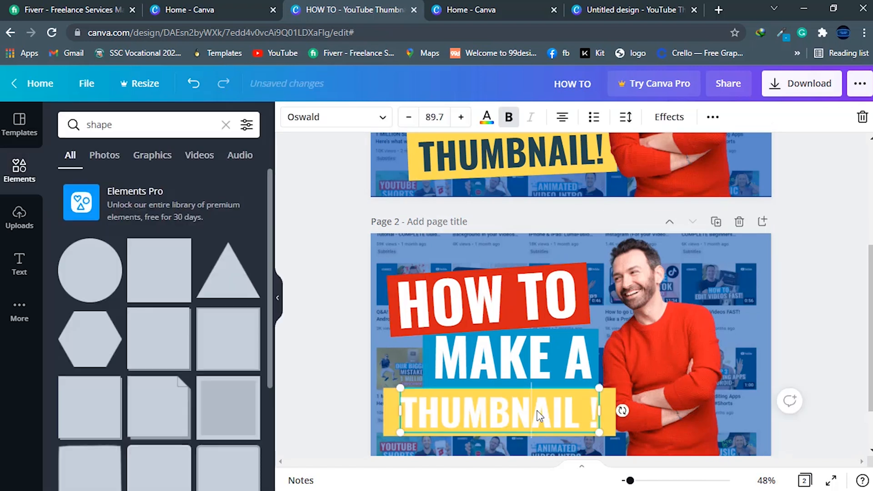
double_click(537, 410)
click(486, 117)
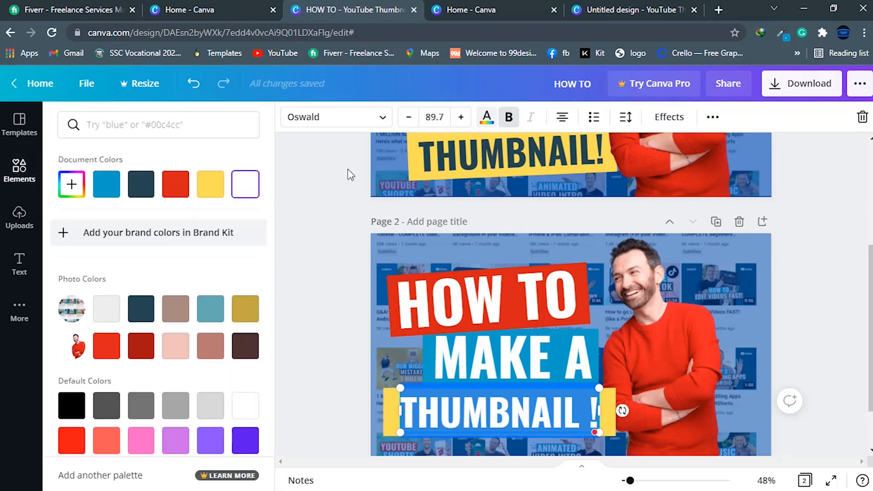
click(141, 186)
click(733, 371)
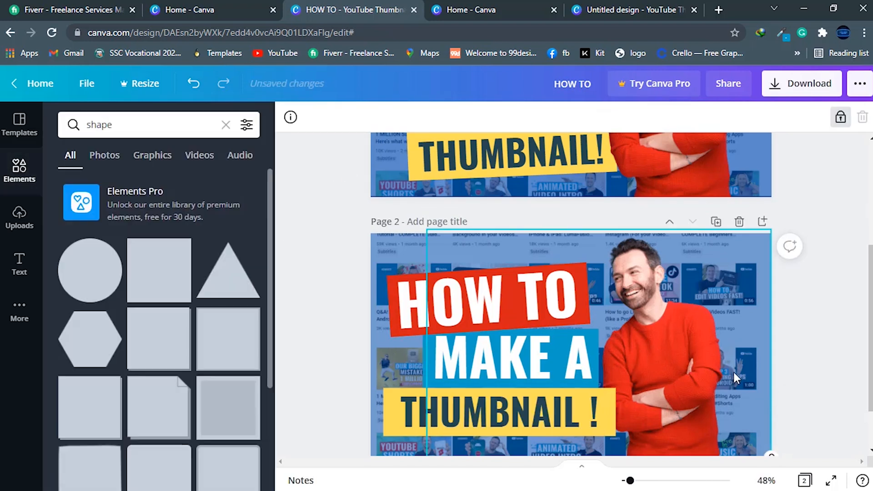
Narrow the yellow banner slightly by pulling its right edge closer to the "THUMBNAIL !" text.
click(605, 432)
drag(615, 415, 608, 415)
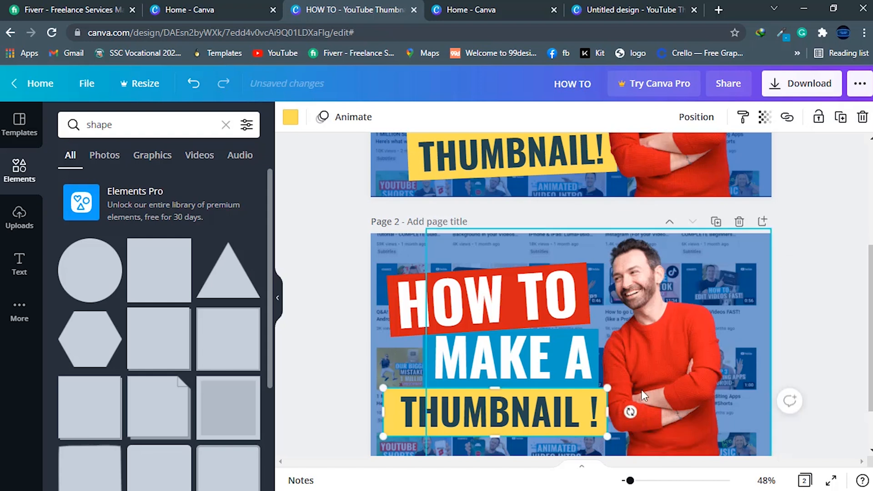
click(706, 372)
right_click(568, 418)
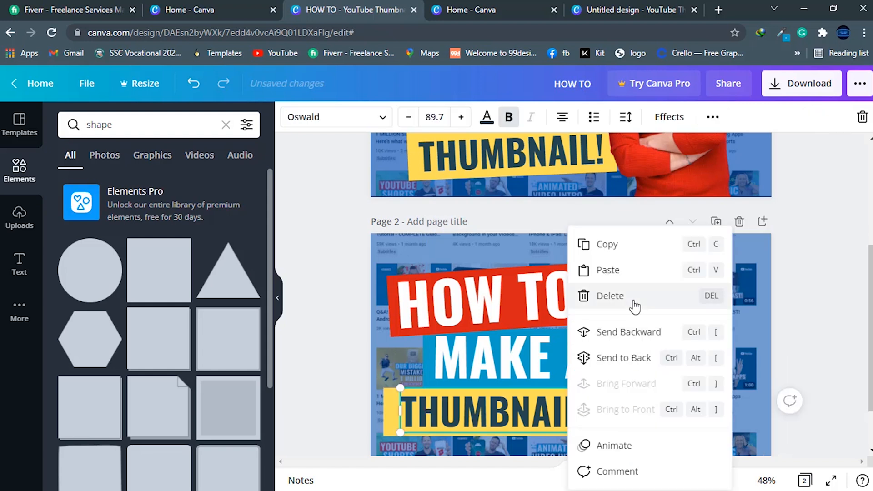
click(635, 308)
key(ctrl+z)
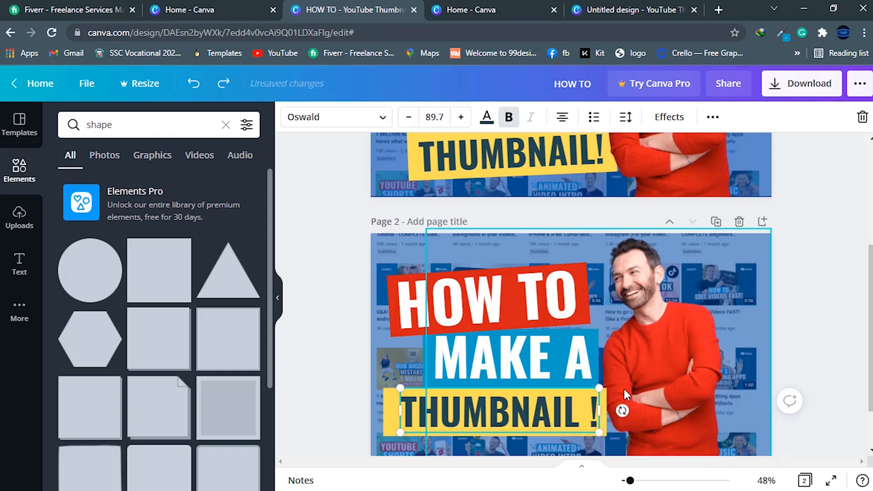
Select the "THUMBNAIL !" text together with its yellow banner and group them.
click(667, 412)
click(473, 434)
right_click(457, 415)
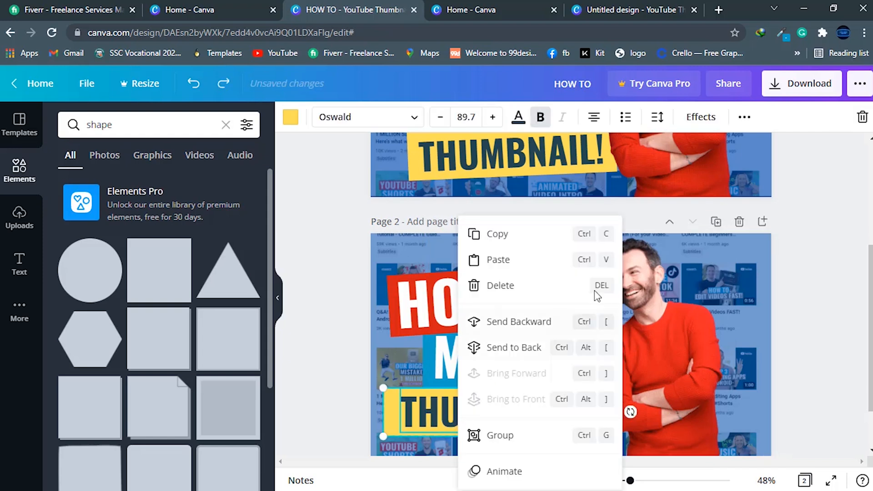
click(742, 119)
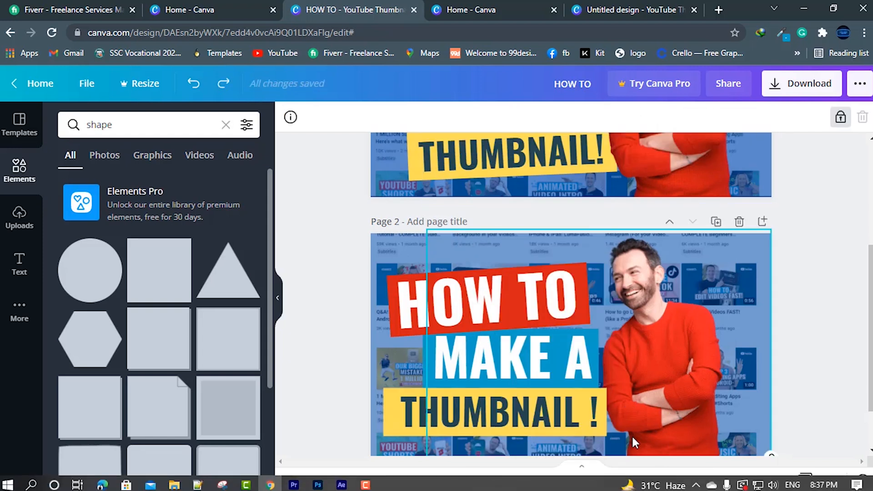
click(547, 423)
click(744, 117)
click(546, 151)
click(648, 382)
Nudge the grouped "THUMBNAIL !" banner slightly to the right beneath the "MAKE A" banner.
click(534, 410)
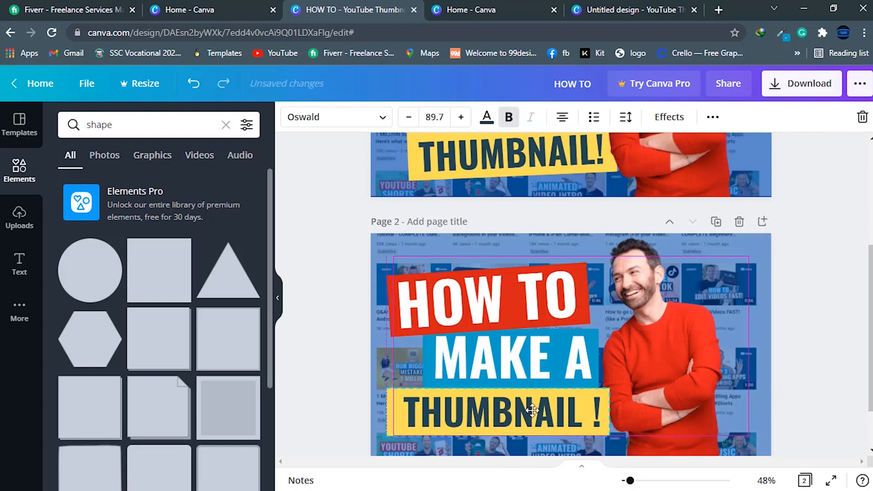
click(531, 411)
click(659, 375)
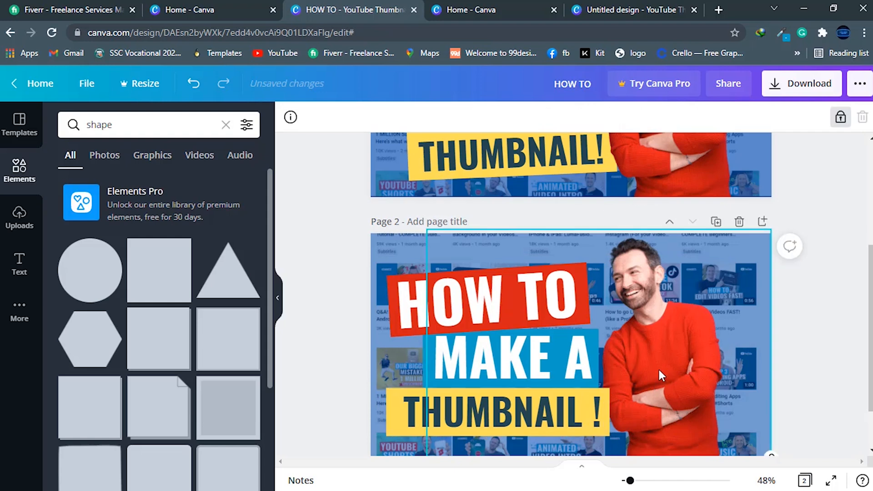
Unlock the man cut-out on page 2 and shift it slightly left toward the text banners.
click(640, 367)
right_click(574, 425)
click(654, 303)
click(682, 361)
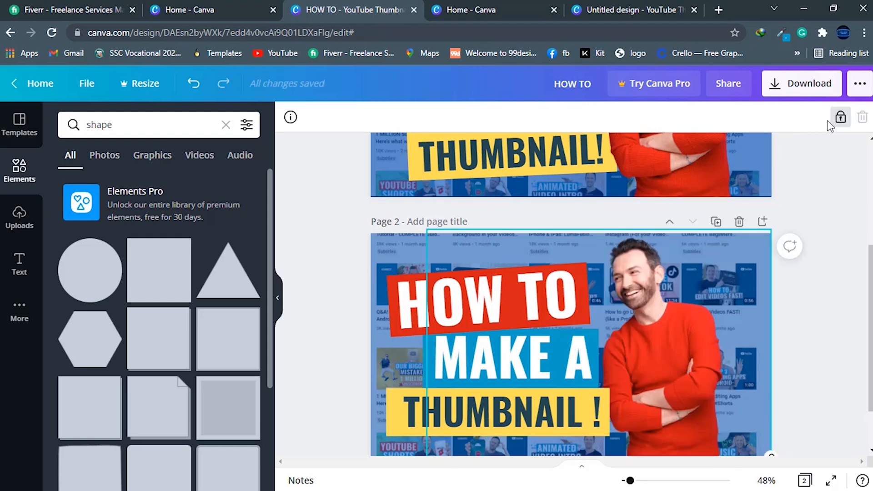
click(840, 117)
drag(669, 371, 655, 371)
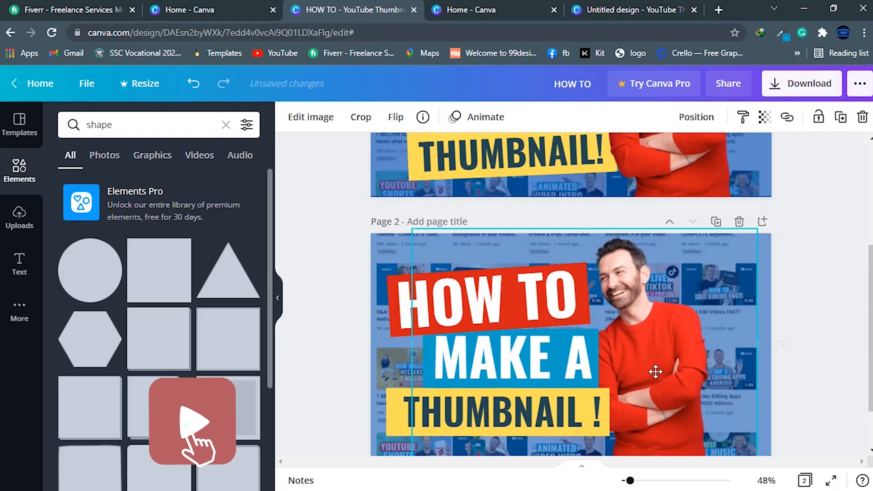
Bring the man cut-out in front of the text banners and nudge it slightly up and to the right.
right_click(655, 371)
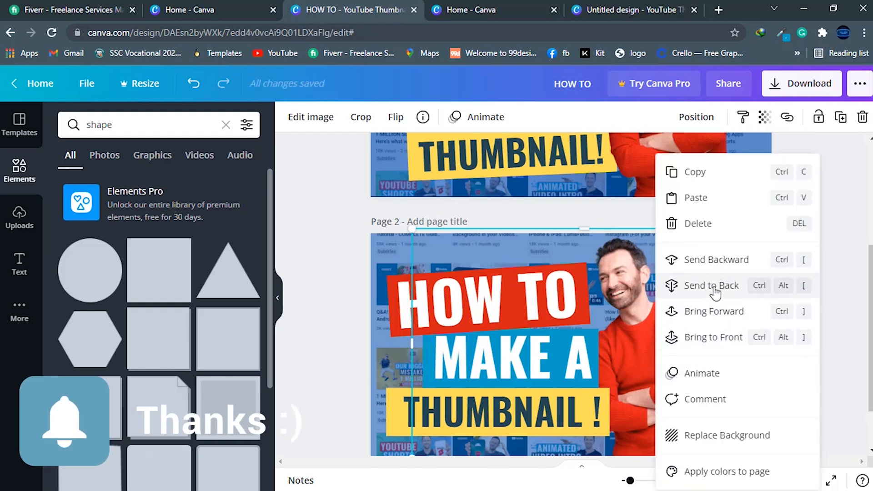
click(712, 260)
right_click(660, 348)
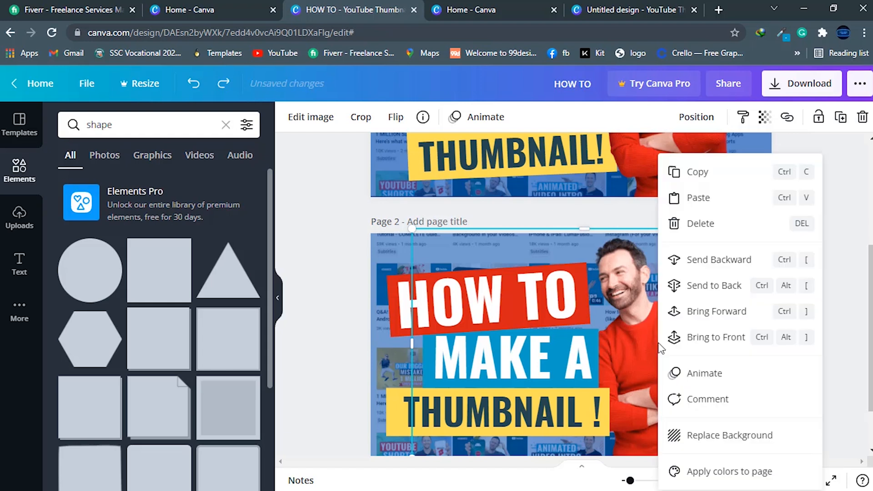
click(713, 339)
drag(670, 372, 676, 370)
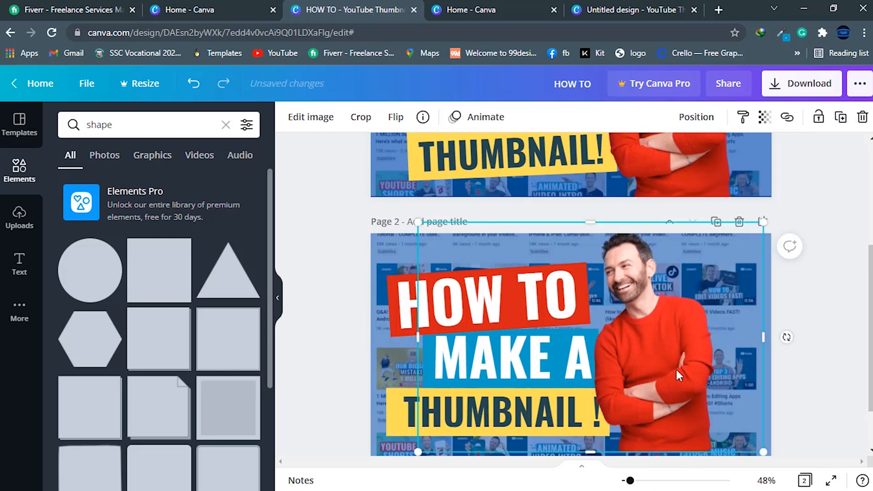
click(364, 255)
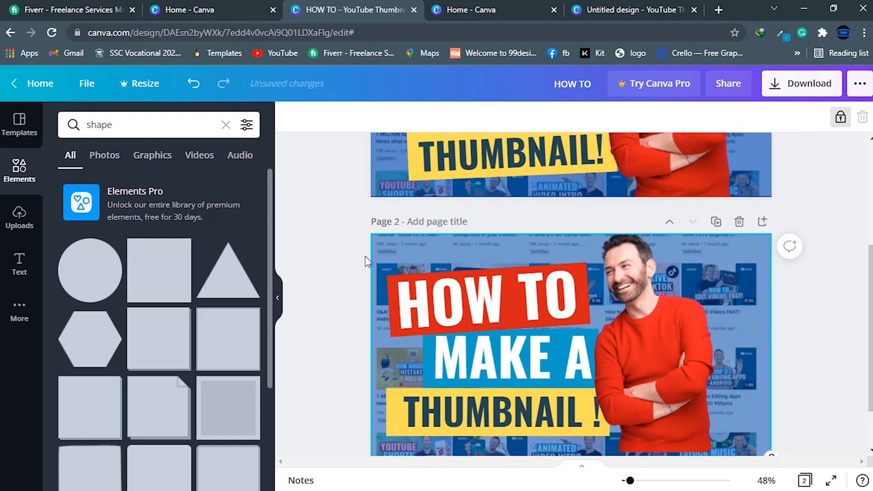
Clear the "shape" element search and add the recently used white curved arrow to page 2.
scroll(182, 306, down, 10)
click(226, 125)
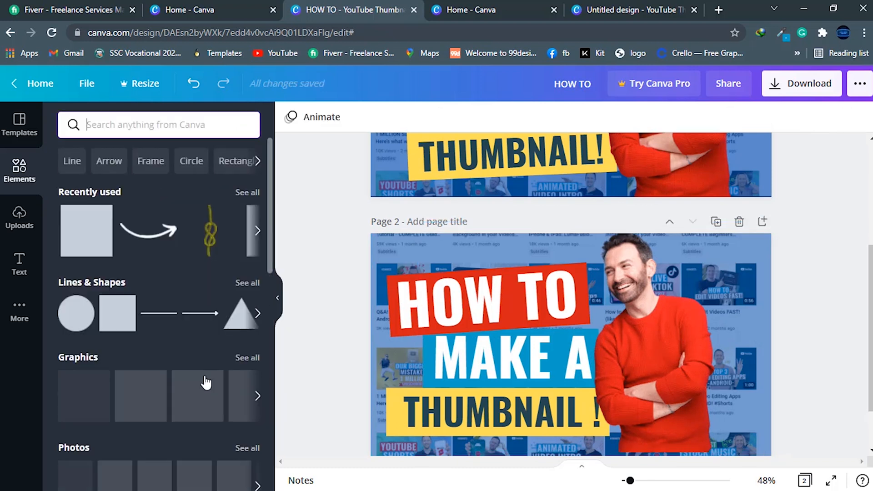
click(159, 241)
Resize and rotate the white curved arrow to point downward, placing it around the left end of the "HOW TO" banner.
drag(586, 345, 461, 371)
mouse_move(426, 407)
mouse_down()
mouse_move(404, 402)
mouse_move(412, 406)
mouse_up()
drag(431, 373, 417, 367)
drag(409, 399, 363, 324)
drag(406, 352, 403, 282)
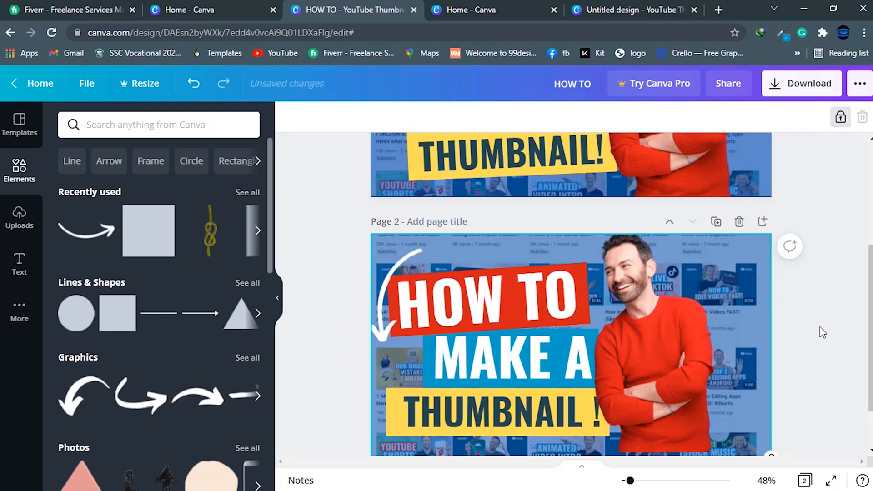
Nudge the white curved arrow slightly down and right so it overlaps the left edge of the "HOW TO" banner.
key(Down)
key(Down)
key(Down)
key(Down)
key(Right)
key(Right)
key(Right)
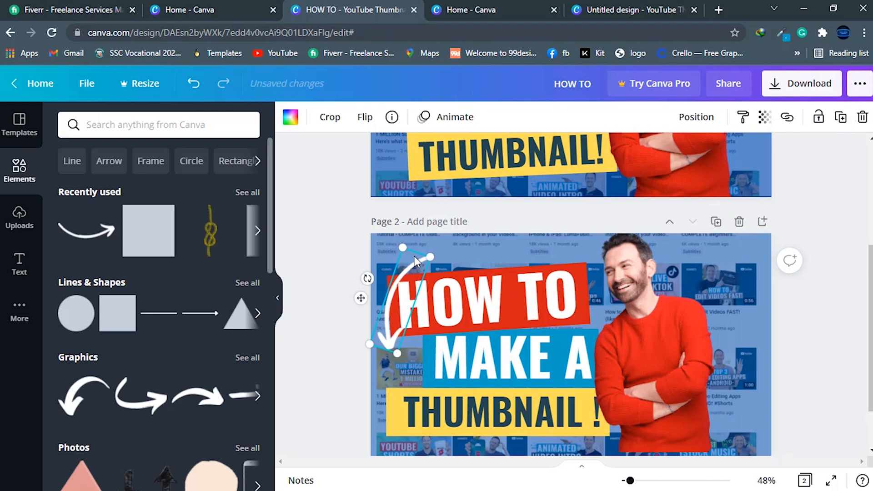
key(Down)
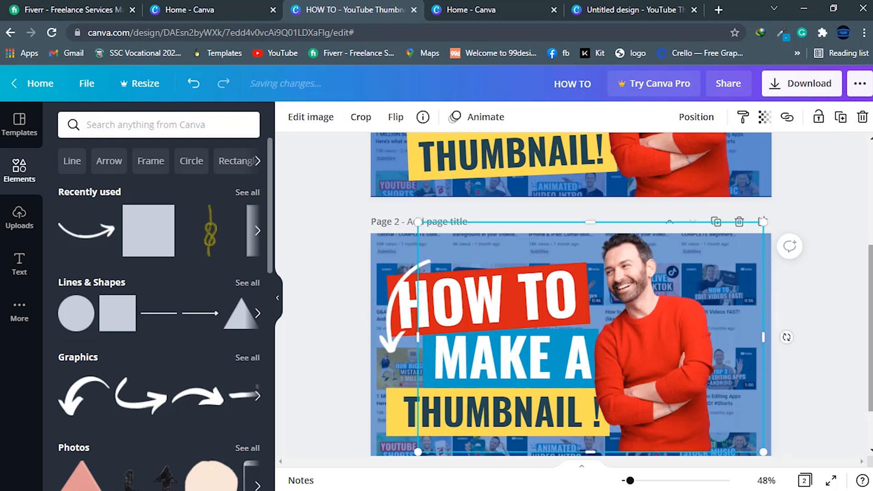
Enlarge the man cut-out slightly from its lower-right corner and adjust its position beside the text banners.
click(840, 301)
click(738, 427)
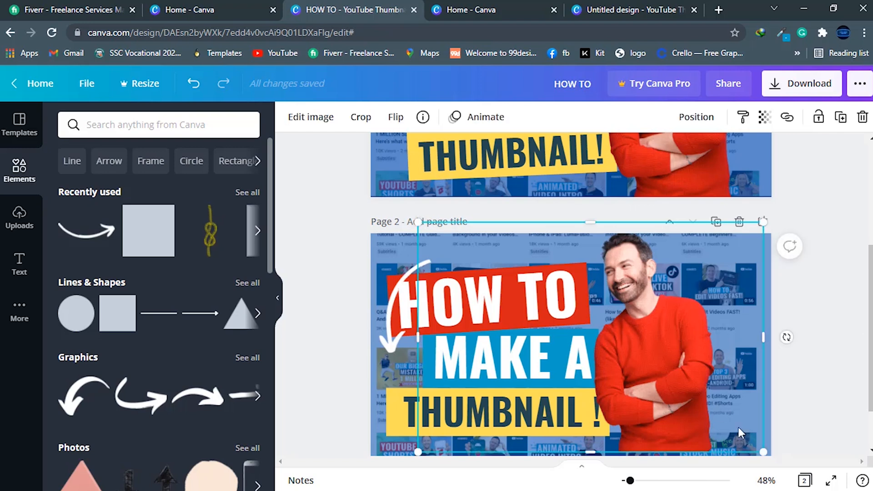
drag(761, 455, 773, 470)
drag(686, 389, 688, 389)
click(827, 366)
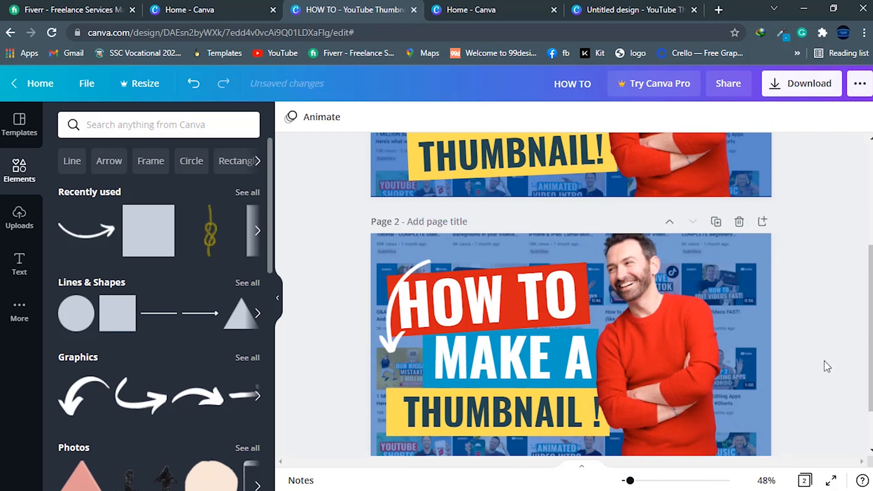